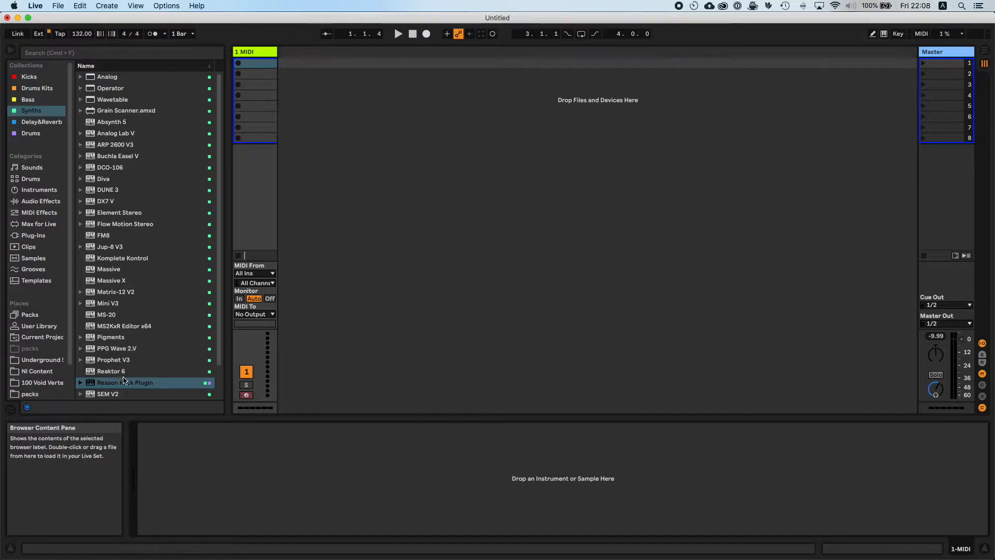
- Load the Reason Rack Plugin onto the MIDI track and add a DRUMSYN Drum Synthesizer to its rack
{"action": "left_click_drag", "start_coordinate": [110, 384], "coordinate": [265, 183]}
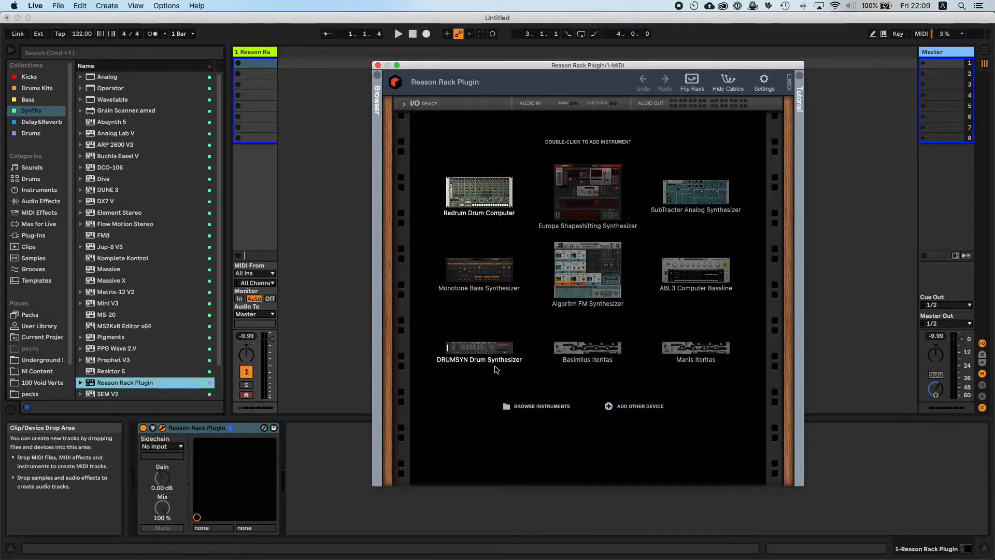
{"action": "double_click", "coordinate": [492, 352]}
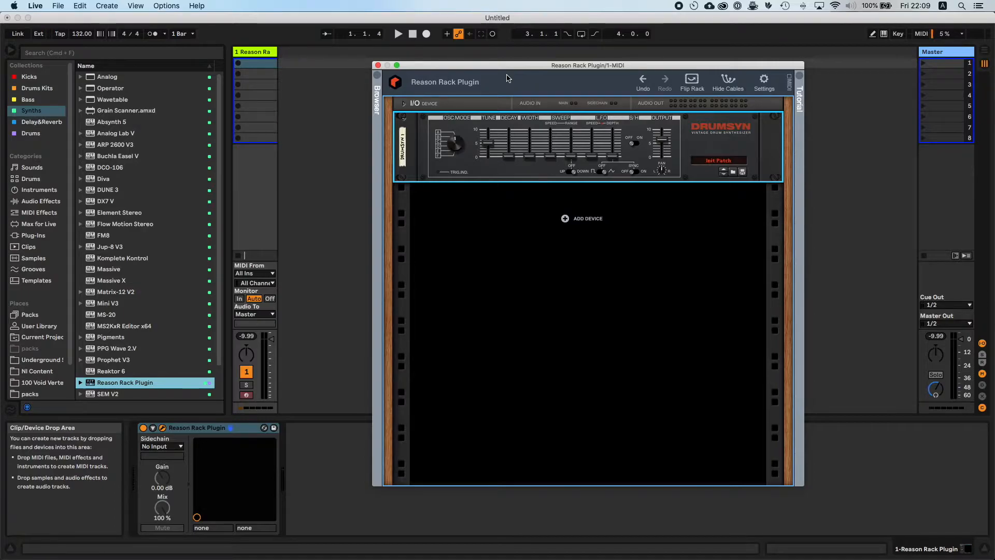
- Add a Matrix Pattern Sequencer from the Utilities below the DRUMSYN, start it running and hide the rack browser
{"action": "left_click", "coordinate": [376, 100]}
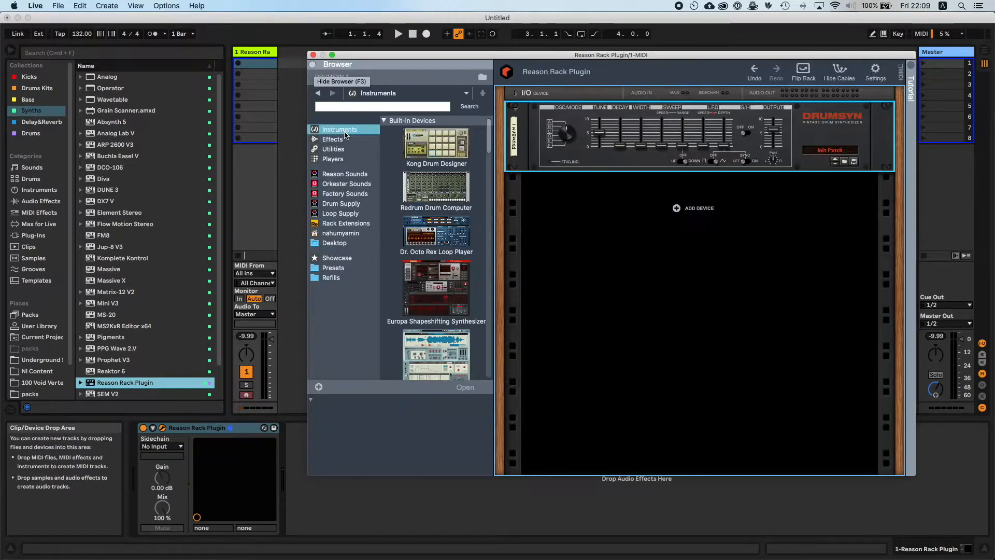
{"action": "left_click", "coordinate": [340, 149]}
{"action": "left_click_drag", "start_coordinate": [436, 223], "coordinate": [637, 196]}
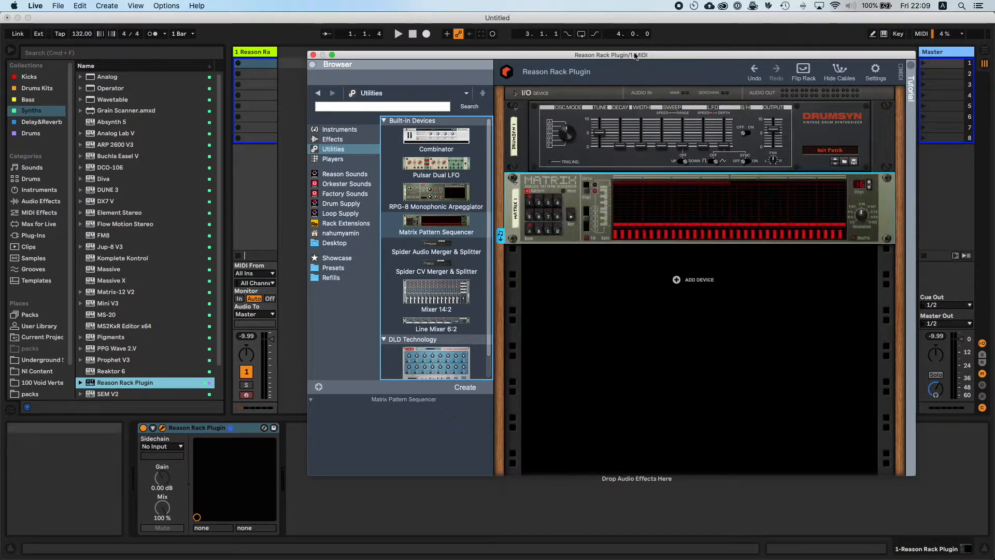
{"action": "left_click_drag", "start_coordinate": [622, 56], "coordinate": [406, 80]}
{"action": "left_click", "coordinate": [355, 238]}
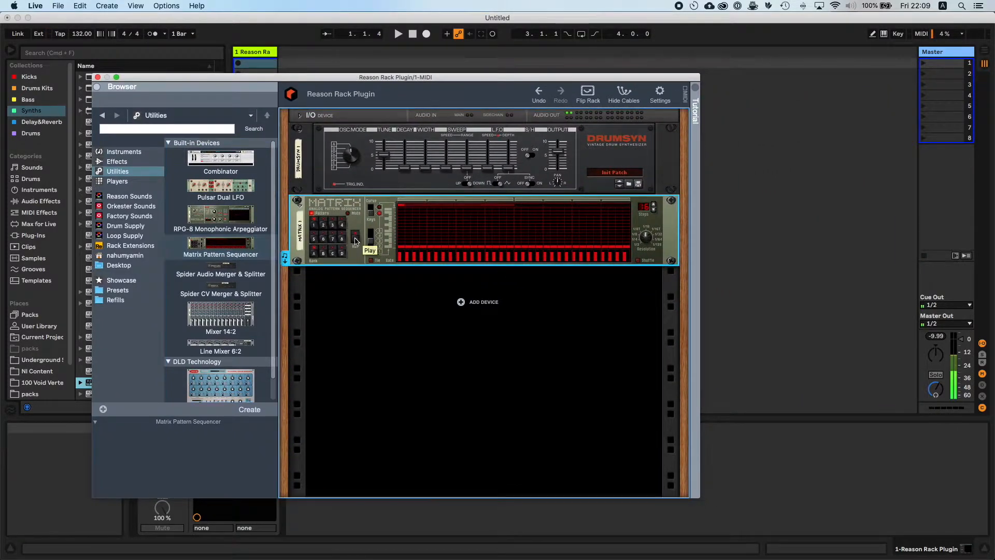
{"action": "left_click", "coordinate": [97, 87]}
{"action": "left_click_drag", "start_coordinate": [150, 78], "coordinate": [399, 82]}
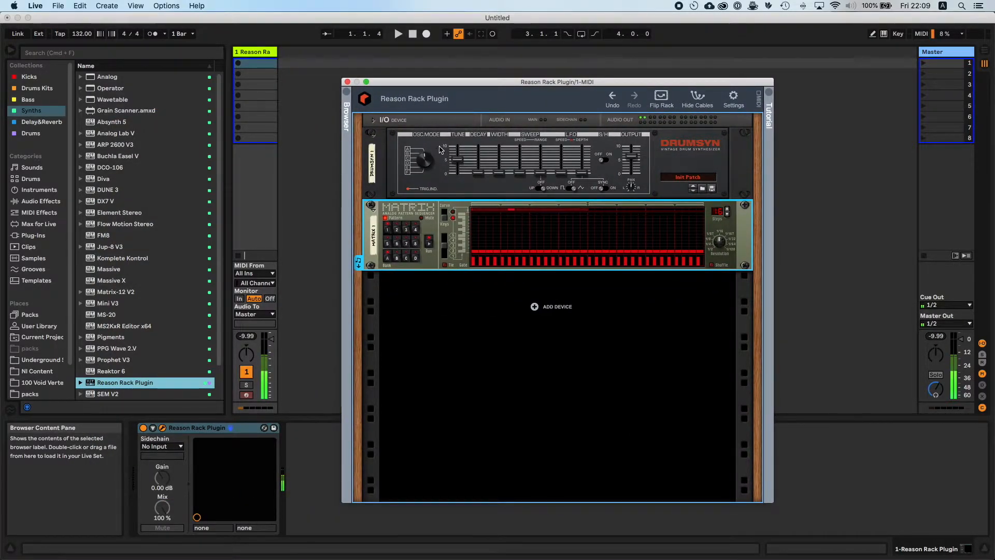
- Try out the DRUMSYN's oscillator modes and return to mode B
{"action": "left_click", "coordinate": [427, 158]}
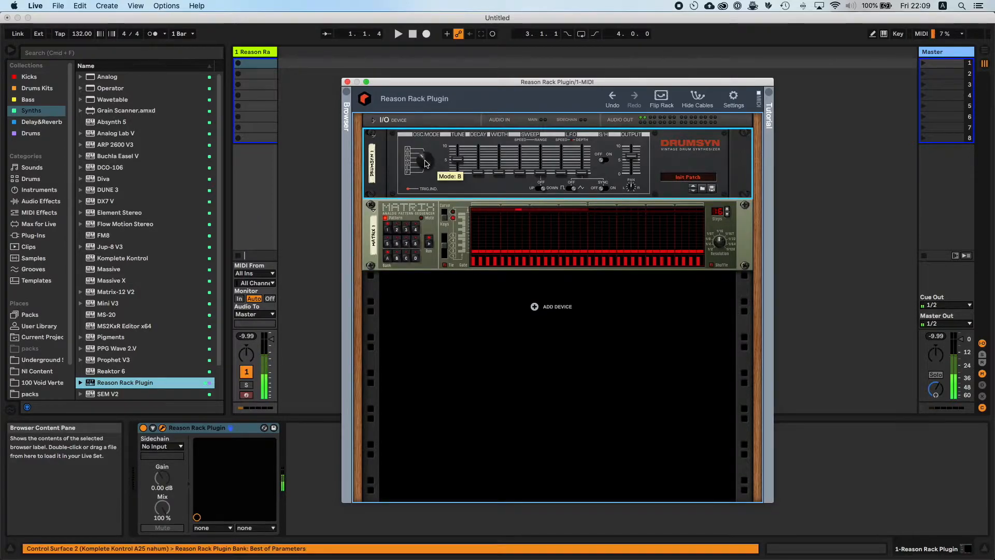
{"action": "left_click_drag", "start_coordinate": [424, 166], "coordinate": [428, 192]}
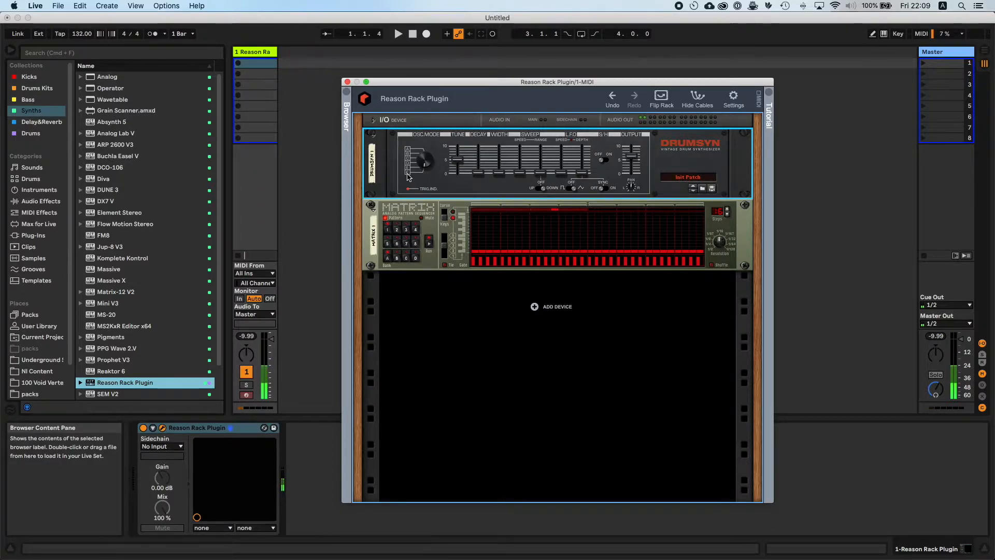
{"action": "left_click_drag", "start_coordinate": [429, 163], "coordinate": [423, 118]}
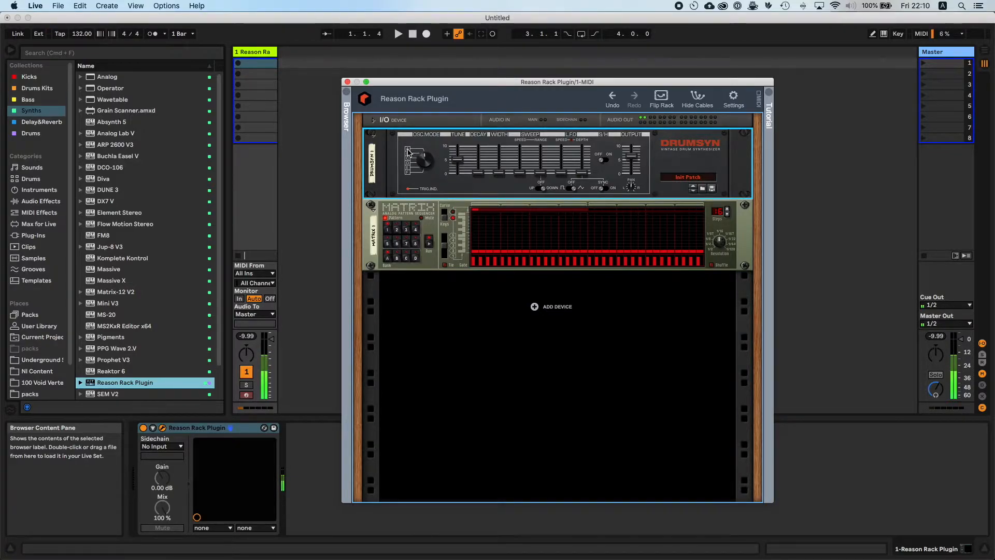
{"action": "left_click_drag", "start_coordinate": [408, 153], "coordinate": [423, 175]}
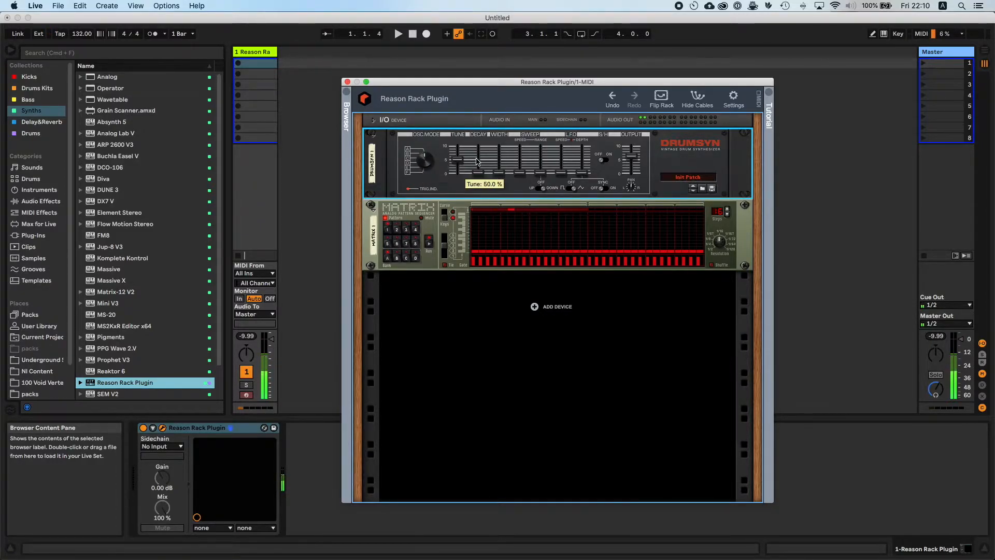
- Lower the DRUMSYN's Tune, raise its Width close to maximum and set the Sweep Range to about 84%
{"action": "mouse_move", "coordinate": [457, 161]}
{"action": "left_mouse_down"}
{"action": "mouse_move", "coordinate": [460, 174]}
{"action": "mouse_move", "coordinate": [461, 150]}
{"action": "mouse_move", "coordinate": [478, 174]}
{"action": "mouse_move", "coordinate": [479, 162]}
{"action": "mouse_move", "coordinate": [458, 155]}
{"action": "mouse_move", "coordinate": [465, 175]}
{"action": "left_mouse_up"}
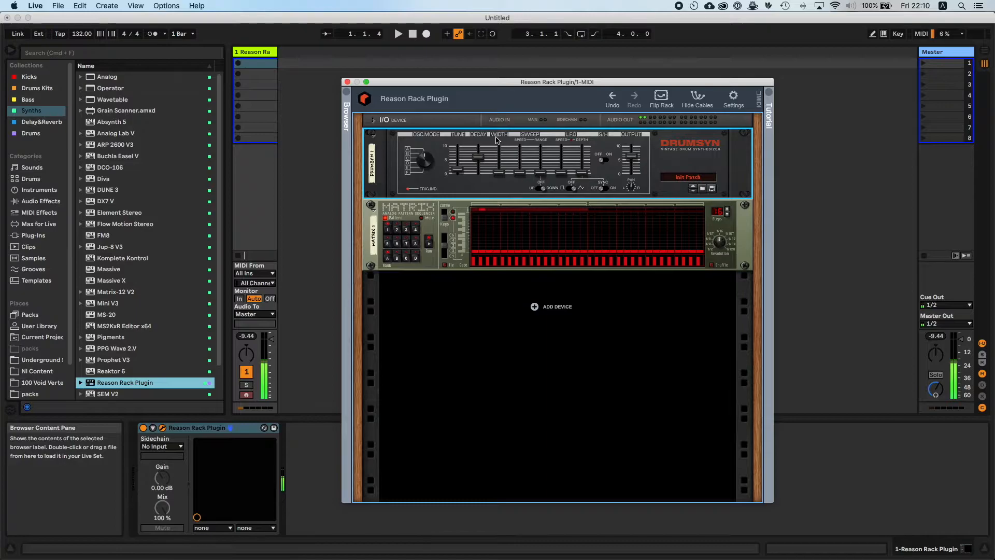
{"action": "left_click_drag", "start_coordinate": [499, 176], "coordinate": [507, 145]}
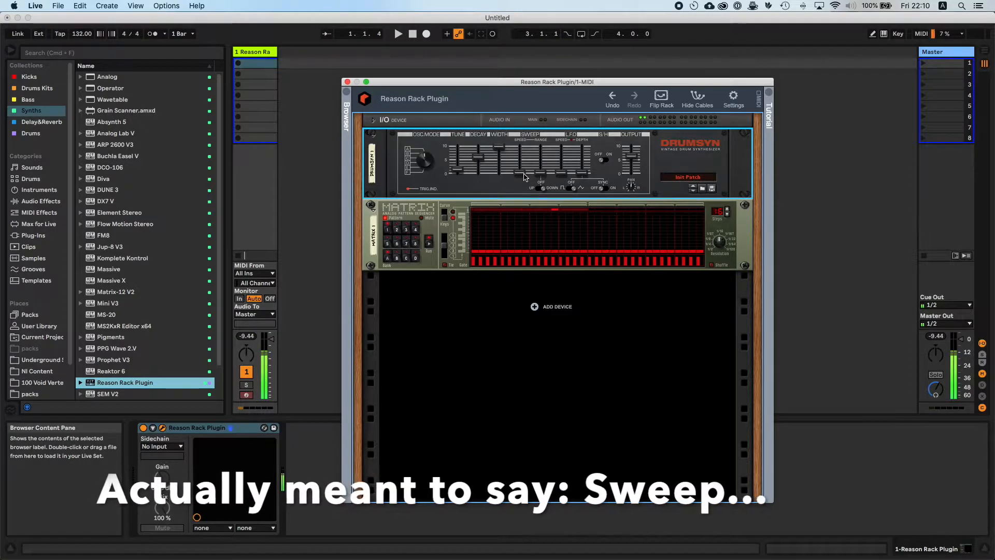
{"action": "mouse_move", "coordinate": [524, 174]}
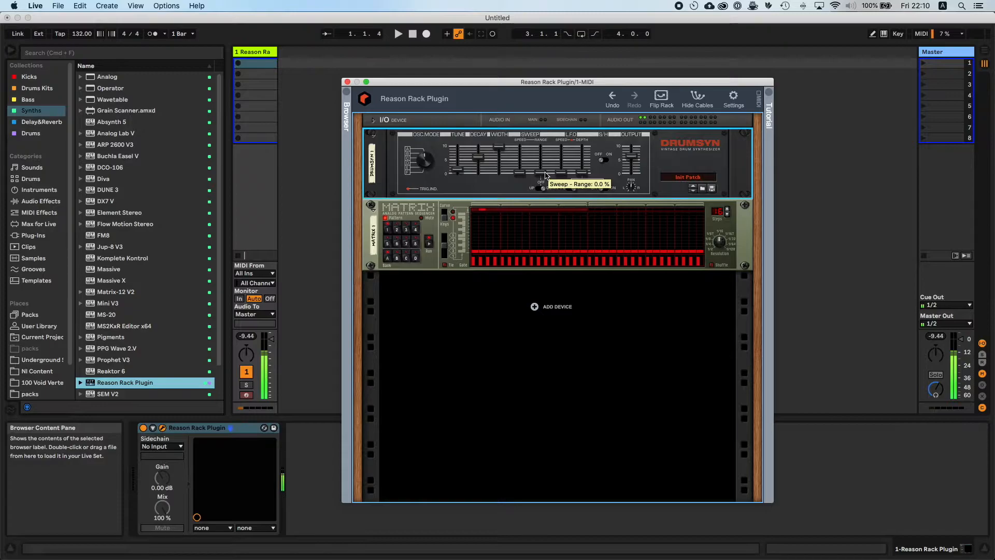
{"action": "scroll", "coordinate": [545, 174], "scroll_direction": "up", "scroll_amount": 3}
{"action": "left_click_drag", "start_coordinate": [545, 171], "coordinate": [544, 155]}
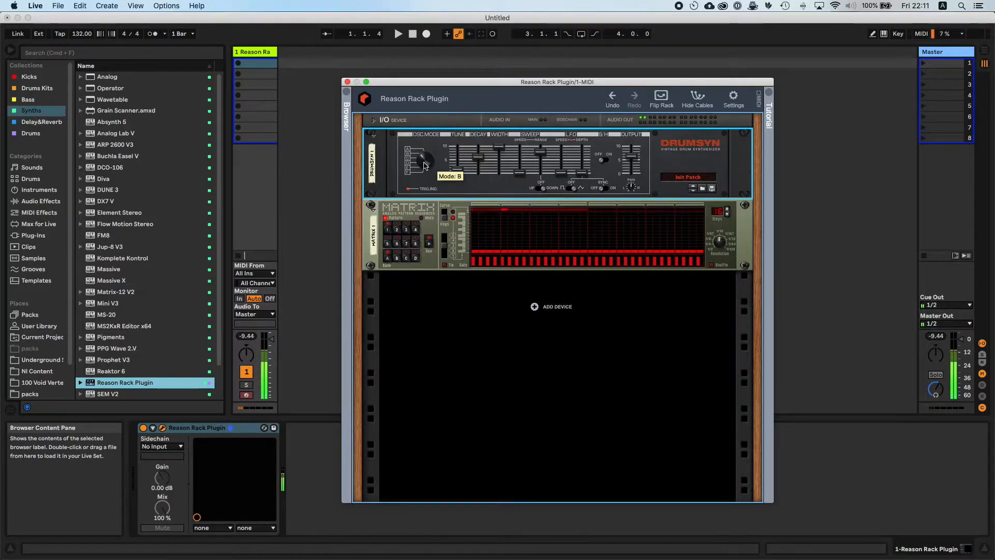
- Raise the DRUMSYN's Decay and bring up its LFO Depth and Speed to modulate the sound
{"action": "left_click_drag", "start_coordinate": [499, 147], "coordinate": [478, 149]}
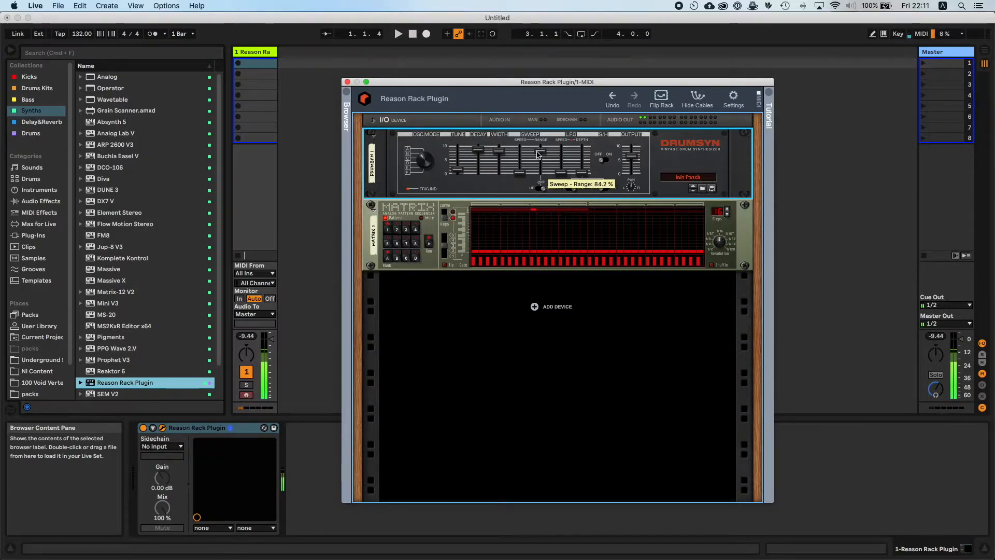
{"action": "left_click_drag", "start_coordinate": [582, 176], "coordinate": [583, 148]}
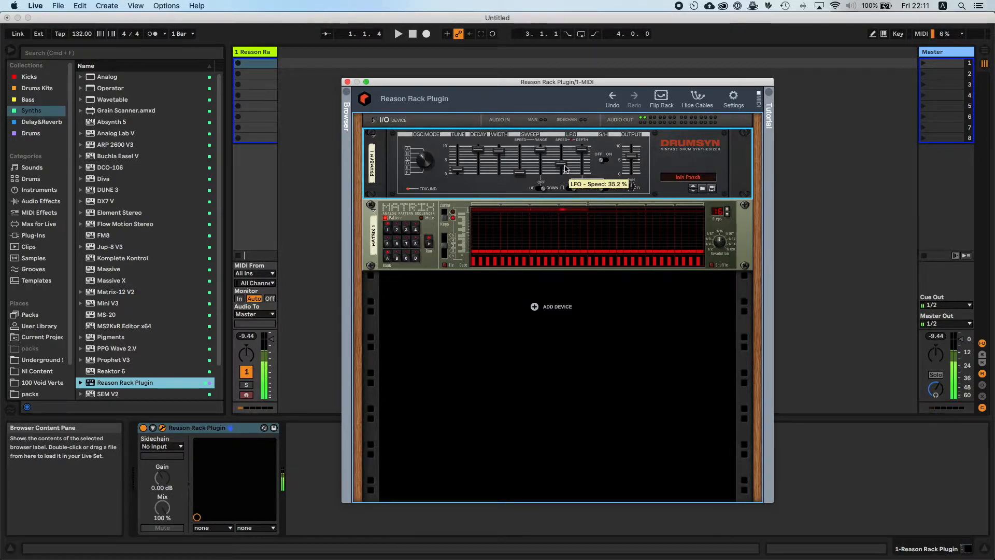
{"action": "mouse_move", "coordinate": [565, 168]}
{"action": "left_mouse_down"}
{"action": "mouse_move", "coordinate": [564, 158]}
{"action": "mouse_move", "coordinate": [582, 167]}
{"action": "left_mouse_up"}
- Switch the DRUMSYN to oscillator mode C, set Tune to about 38% and pull the LFO Speed and Depth down to minimum
{"action": "left_click_drag", "start_coordinate": [479, 151], "coordinate": [425, 168]}
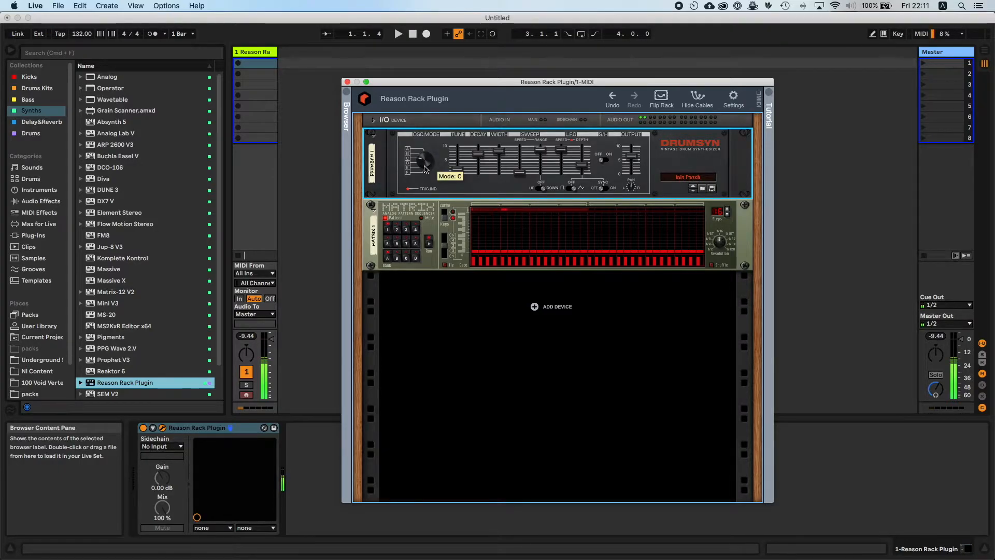
{"action": "mouse_move", "coordinate": [477, 154]}
{"action": "left_mouse_down"}
{"action": "mouse_move", "coordinate": [479, 171]}
{"action": "mouse_move", "coordinate": [479, 149]}
{"action": "mouse_move", "coordinate": [459, 168]}
{"action": "mouse_move", "coordinate": [460, 155]}
{"action": "mouse_move", "coordinate": [463, 164]}
{"action": "left_mouse_up"}
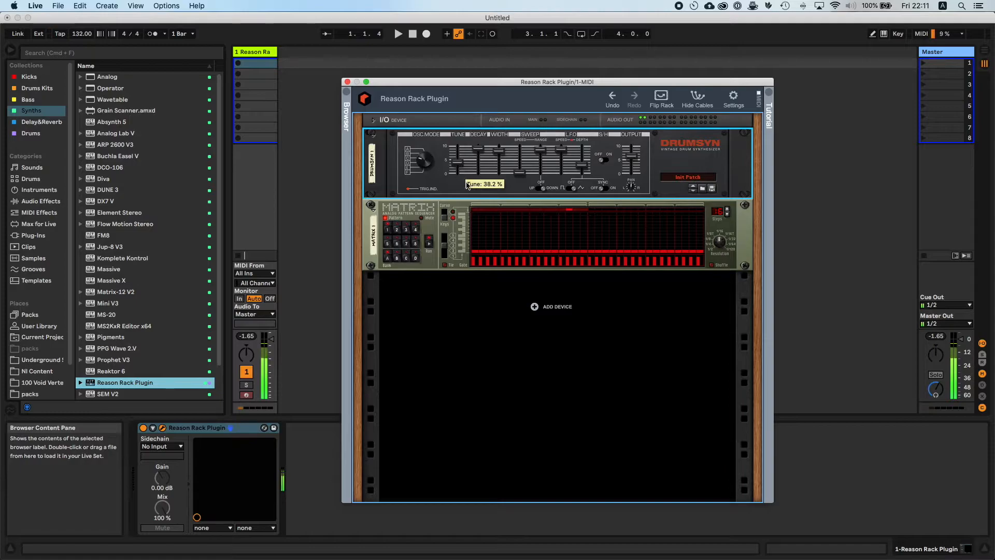
{"action": "left_click", "coordinate": [607, 190]}
{"action": "left_click_drag", "start_coordinate": [562, 154], "coordinate": [562, 171]}
- Clear all Matrix gates except the one on the first step and shorten the pattern to 4 steps
{"action": "left_click", "coordinate": [483, 270]}
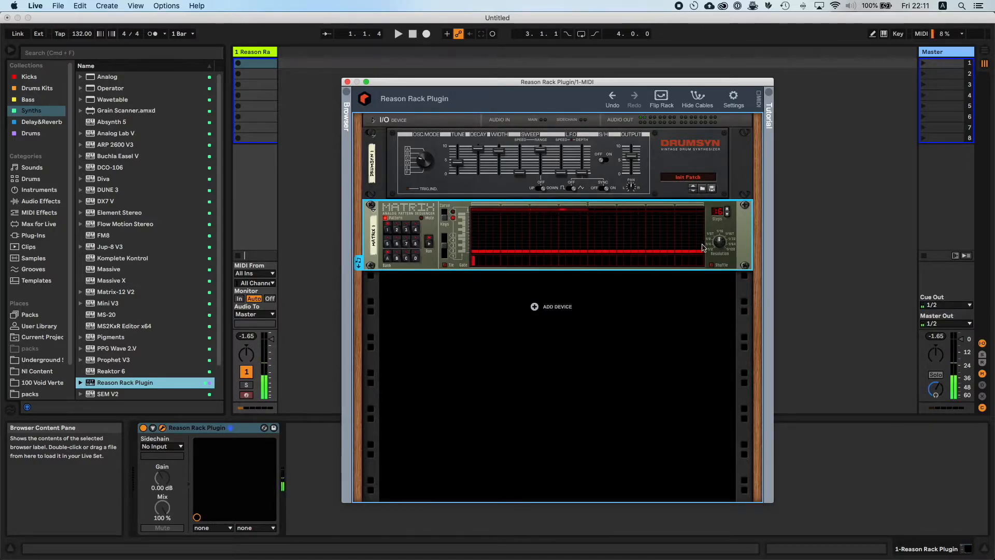
{"action": "left_click_drag", "start_coordinate": [727, 212], "coordinate": [727, 224]}
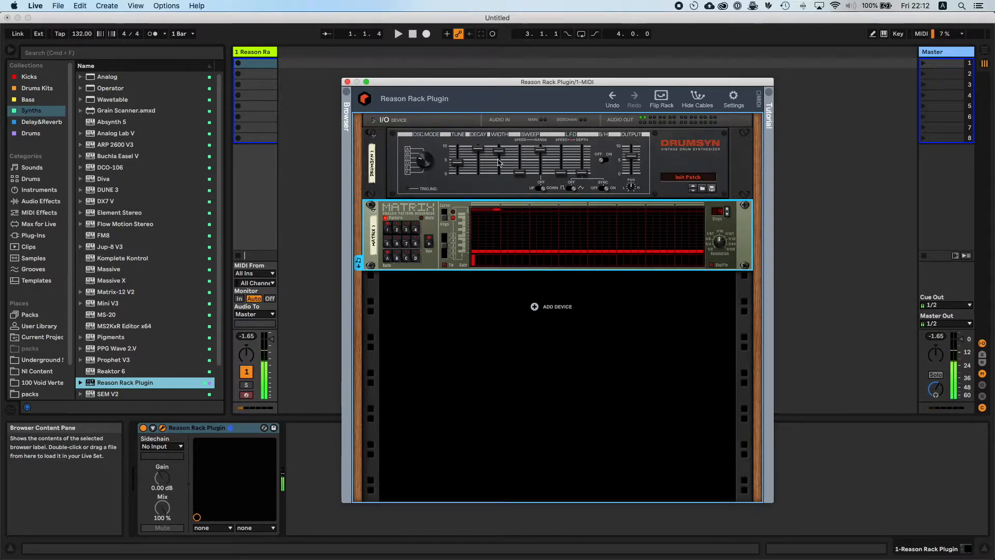
- Lower the DRUMSYN's Tune to about 11%, reduce its Decay and raise the Output level
{"action": "left_click_drag", "start_coordinate": [456, 164], "coordinate": [459, 173]}
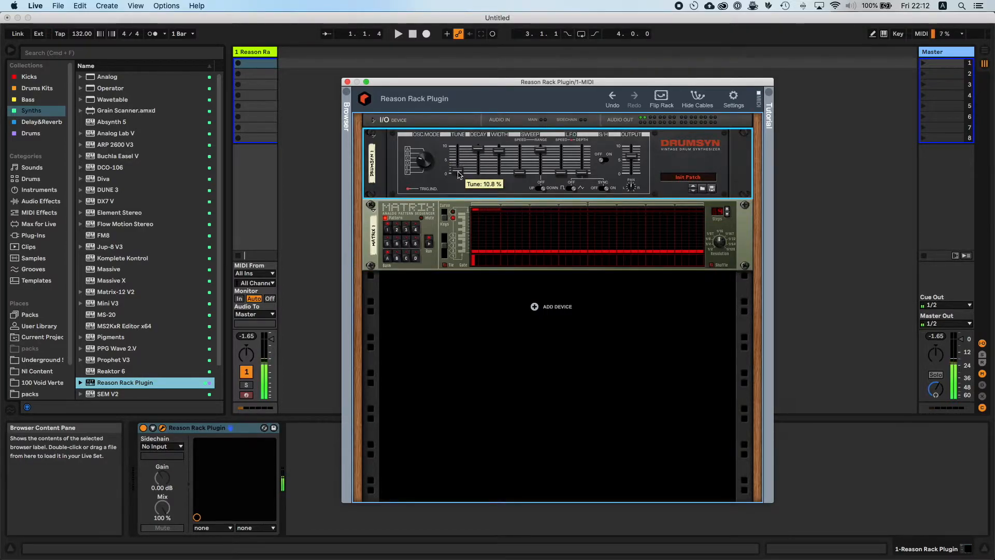
{"action": "left_click_drag", "start_coordinate": [482, 153], "coordinate": [483, 162]}
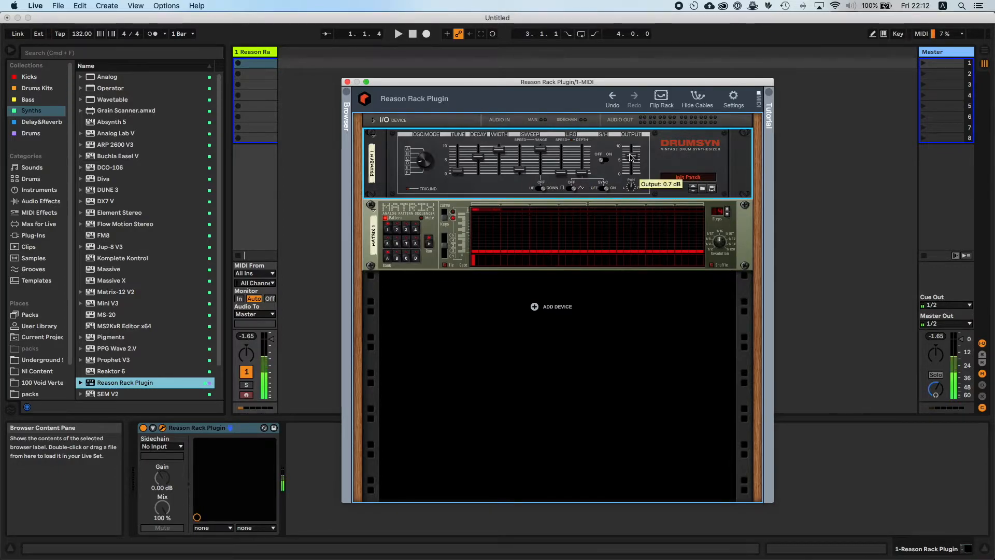
{"action": "scroll", "coordinate": [631, 154], "scroll_direction": "up", "scroll_amount": 2}
{"action": "scroll", "coordinate": [631, 152], "scroll_direction": "up", "scroll_amount": 2}
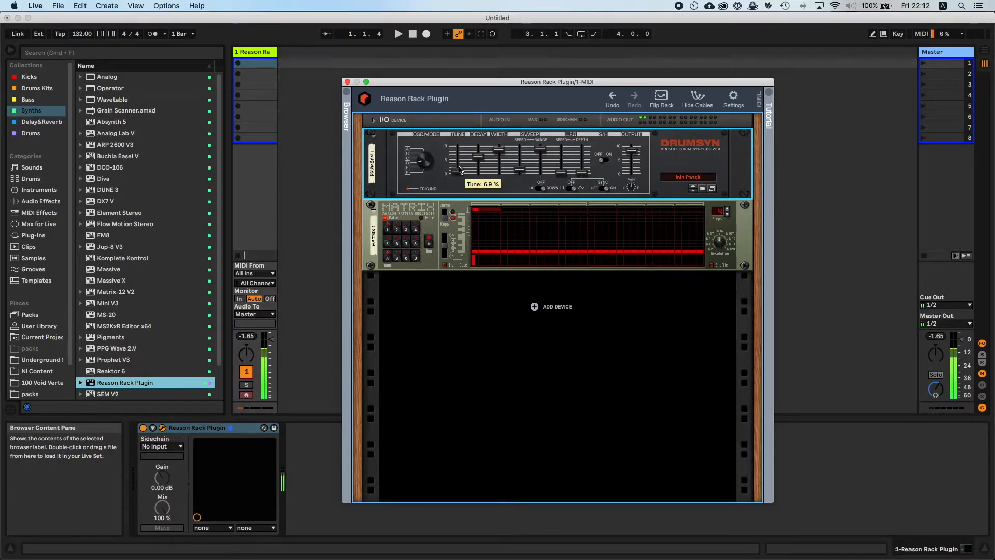
- Fine-tune the DRUMSYN's Tune near its low end, raise the Width and set the Decay to about 80%
{"action": "scroll", "coordinate": [459, 169], "scroll_direction": "up", "scroll_amount": 5}
{"action": "scroll", "coordinate": [459, 171], "scroll_direction": "down", "scroll_amount": 1}
{"action": "left_click_drag", "start_coordinate": [459, 171], "coordinate": [506, 137]}
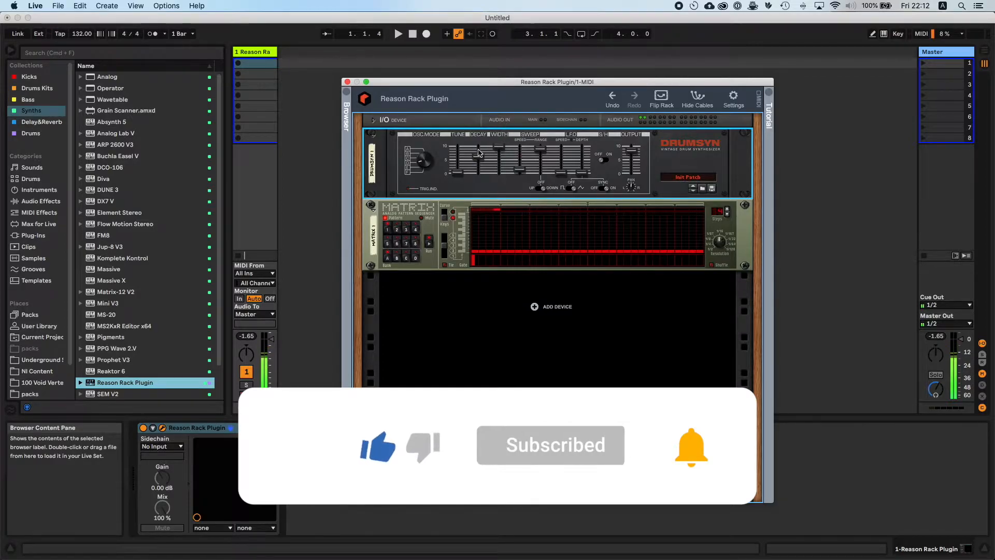
{"action": "mouse_move", "coordinate": [478, 157]}
{"action": "left_mouse_down"}
{"action": "mouse_move", "coordinate": [478, 171]}
{"action": "mouse_move", "coordinate": [482, 138]}
{"action": "mouse_move", "coordinate": [481, 154]}
{"action": "left_mouse_up"}
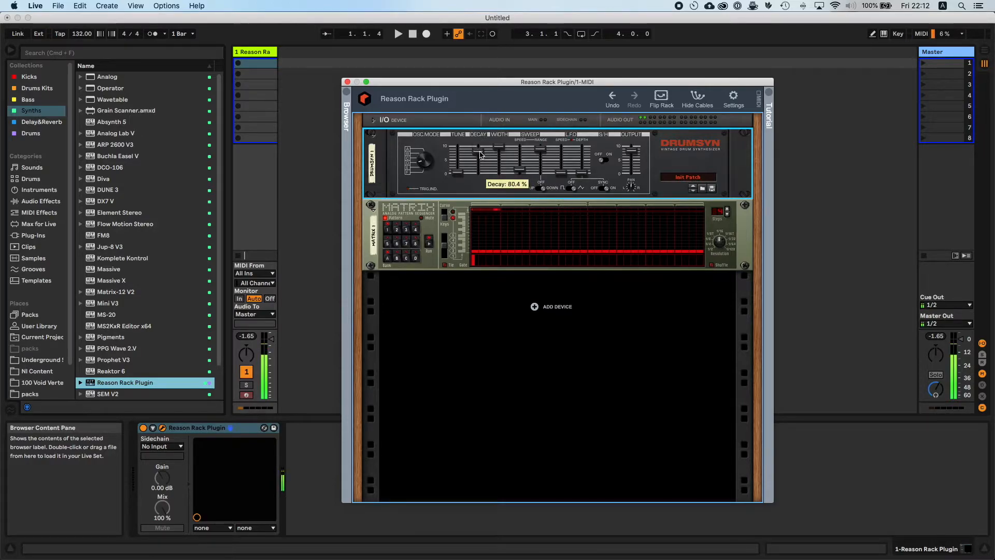
{"action": "left_click_drag", "start_coordinate": [482, 152], "coordinate": [481, 153]}
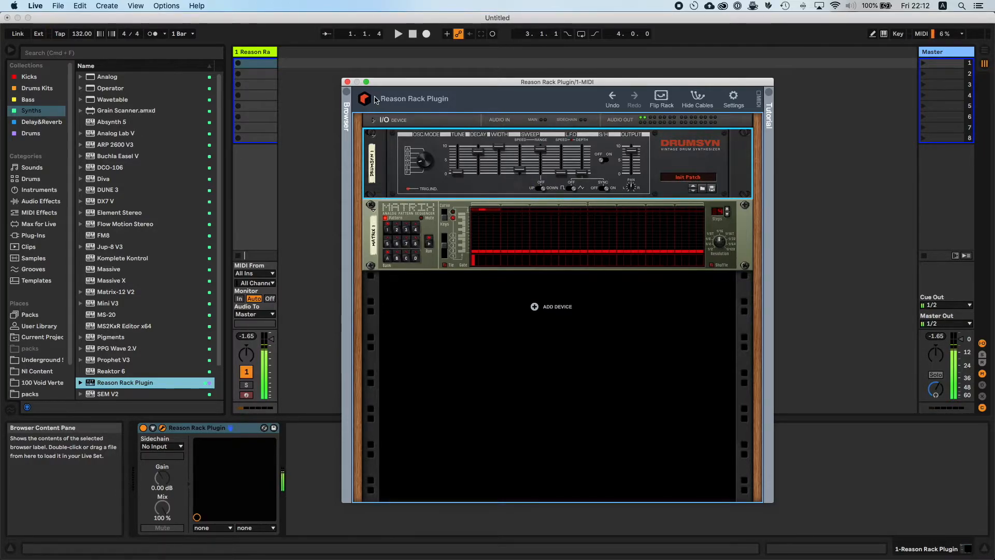
- Add a Mixer 14:2 from the Utilities above the DRUMSYN in the rack
{"action": "left_click", "coordinate": [347, 93]}
{"action": "left_click_drag", "start_coordinate": [468, 83], "coordinate": [250, 90]}
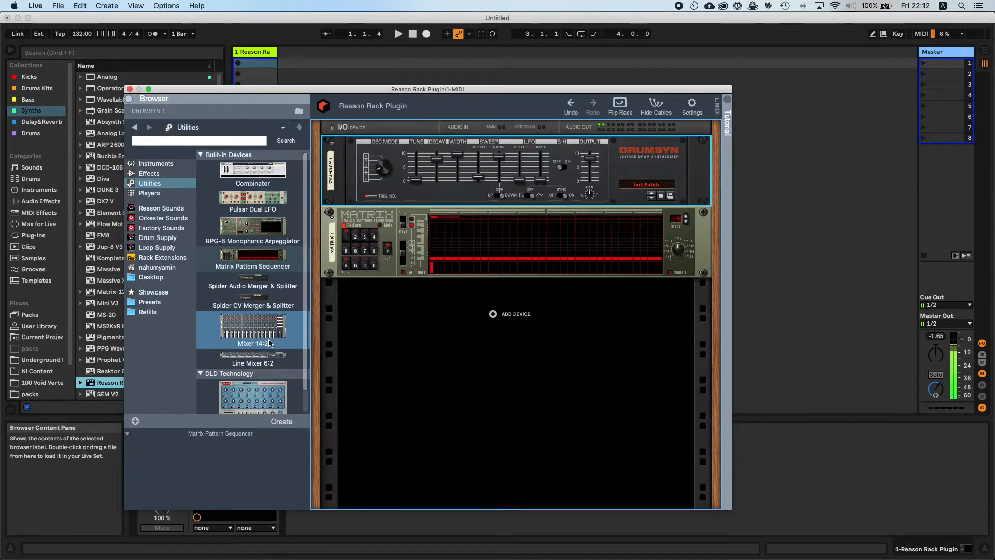
{"action": "left_click_drag", "start_coordinate": [234, 333], "coordinate": [399, 150]}
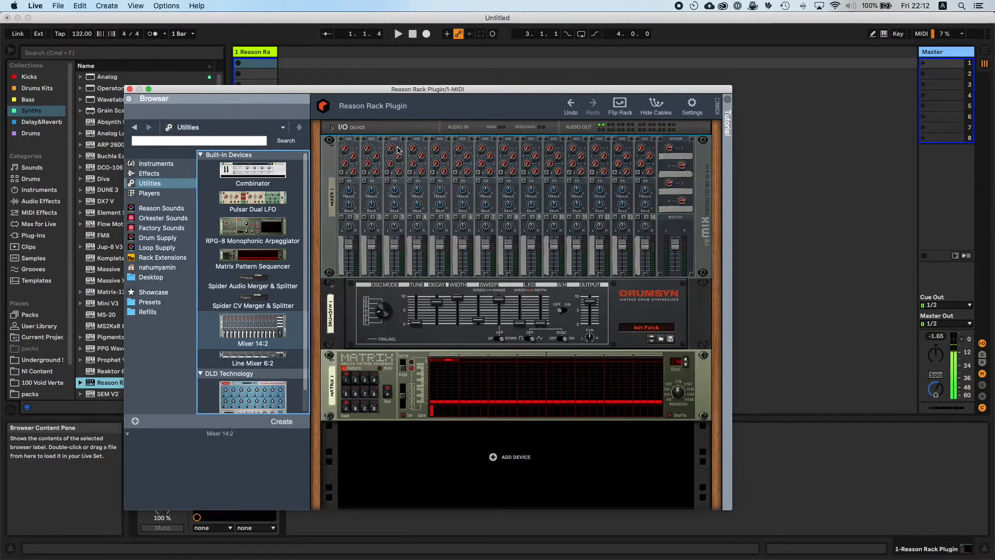
- On the rear of the rack, reroute the DRUMSYN's left and right outputs into the mixer's channel 1 inputs
{"action": "key", "text": "Tab"}
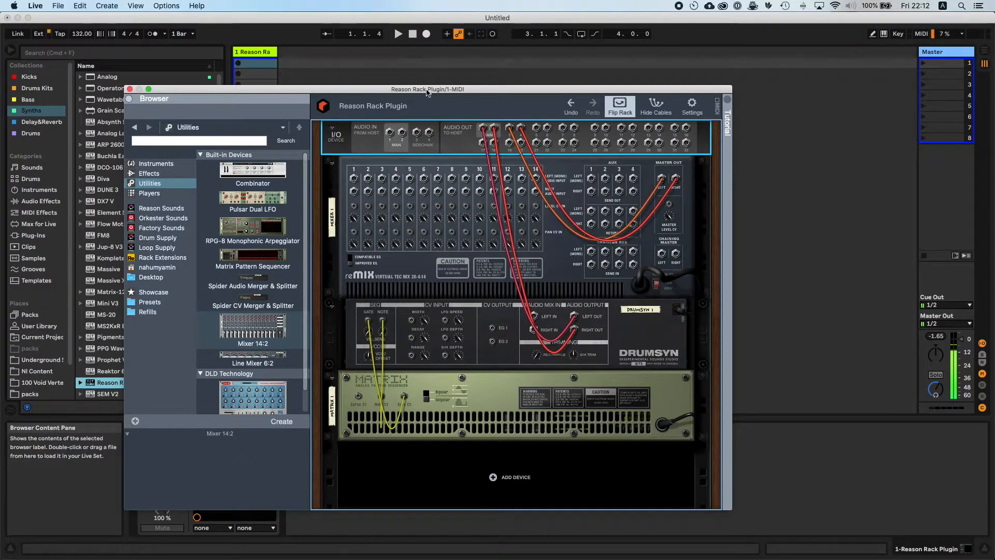
{"action": "left_click_drag", "start_coordinate": [426, 93], "coordinate": [475, 81]}
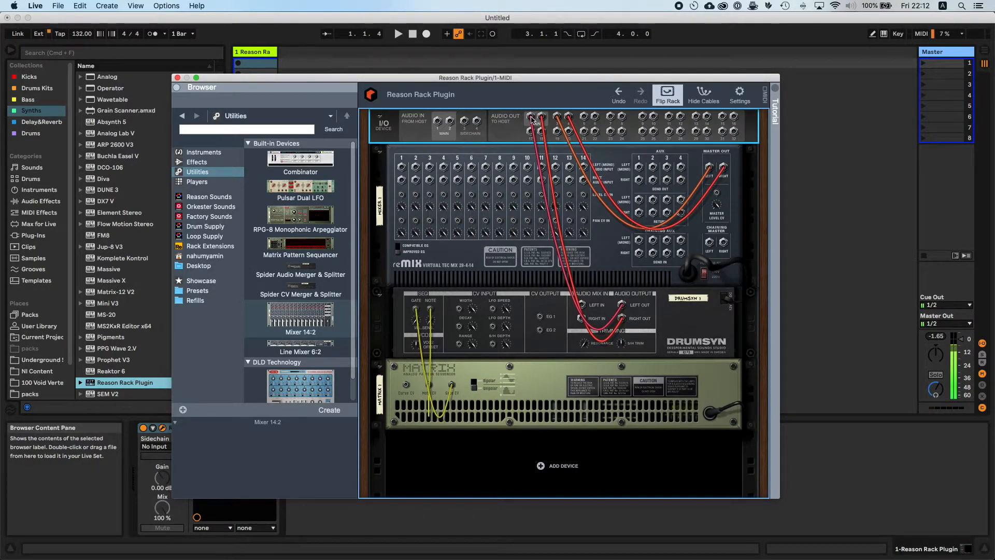
{"action": "left_click_drag", "start_coordinate": [532, 119], "coordinate": [402, 167]}
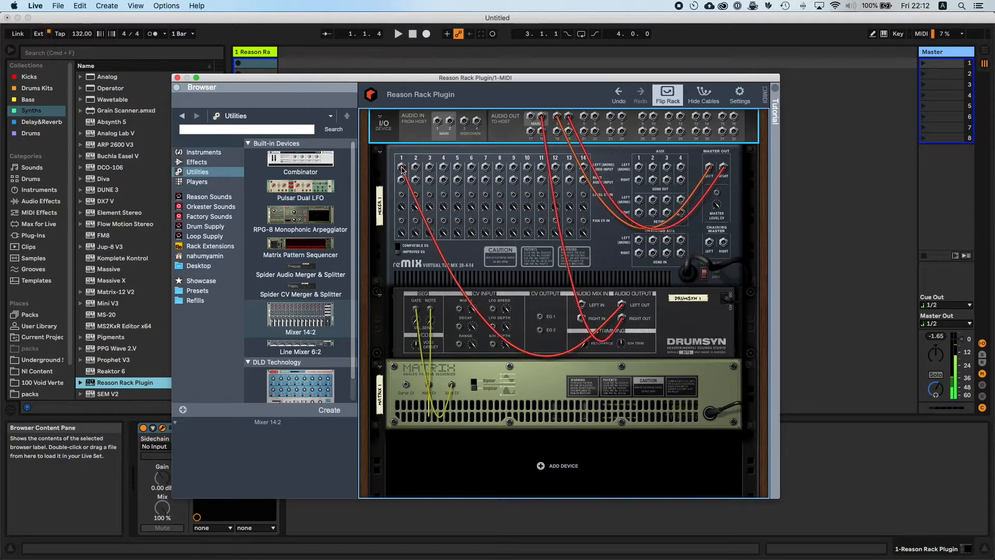
{"action": "left_click_drag", "start_coordinate": [543, 119], "coordinate": [402, 180]}
{"action": "key", "text": "Tab"}
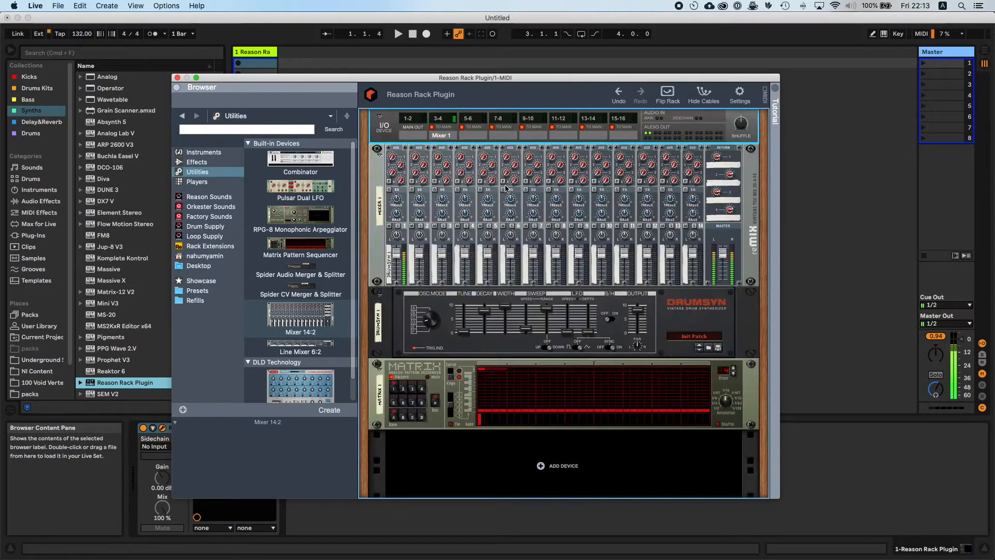
- Move the mixer's master output cables to the main audio outputs 1 and 2 of the I/O device
{"action": "key", "text": "Tab"}
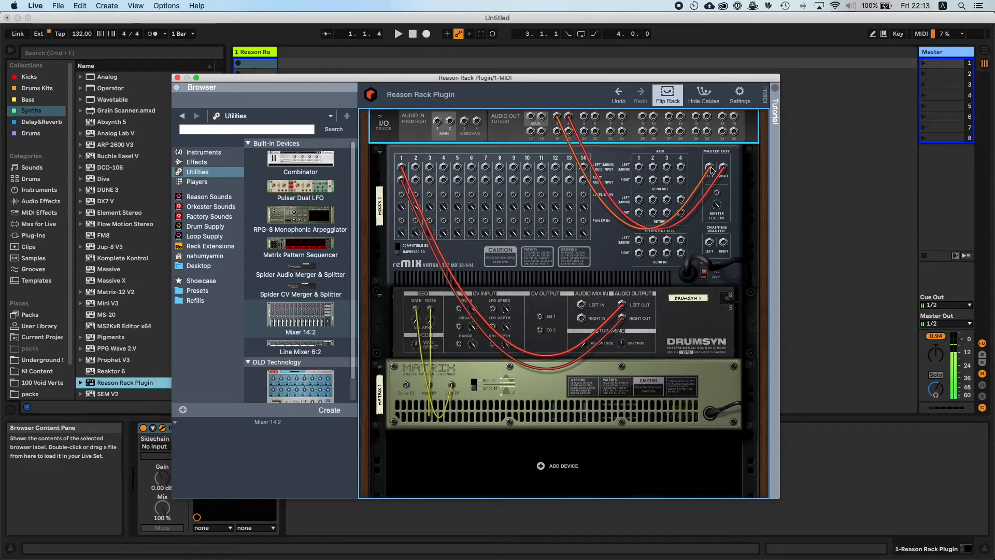
{"action": "mouse_move", "coordinate": [558, 117]}
{"action": "left_mouse_down"}
{"action": "mouse_move", "coordinate": [531, 118]}
{"action": "mouse_move", "coordinate": [543, 121]}
{"action": "left_mouse_up"}
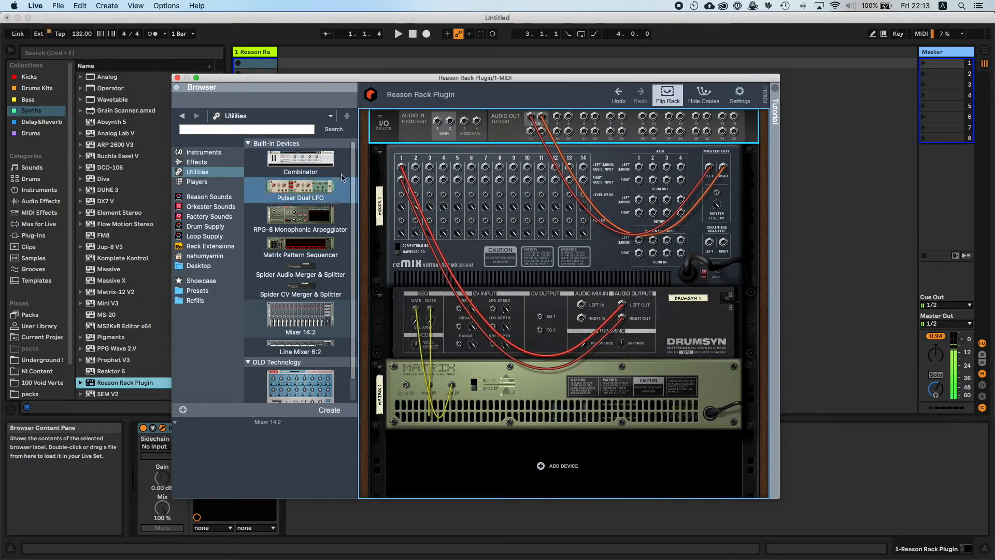
- Add a second DRUMSYN Drum Synthesizer below the Matrix and connect its audio outputs to the mixer's channel 2 inputs
{"action": "left_click", "coordinate": [219, 153]}
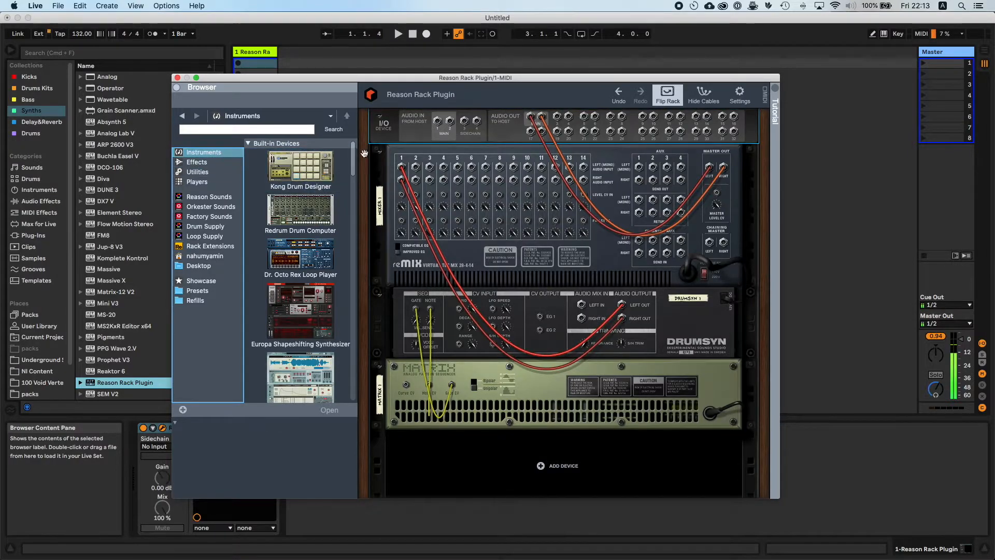
{"action": "scroll", "coordinate": [345, 331], "scroll_direction": "down", "scroll_amount": 10}
{"action": "scroll", "coordinate": [345, 331], "scroll_direction": "down", "scroll_amount": 5}
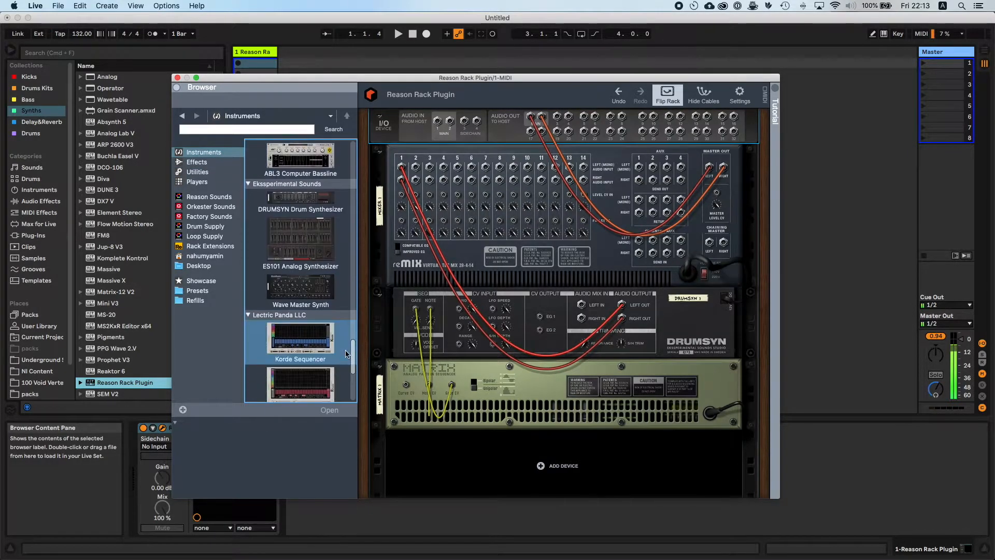
{"action": "left_click", "coordinate": [294, 176]}
{"action": "left_click_drag", "start_coordinate": [293, 176], "coordinate": [476, 417]}
{"action": "scroll", "coordinate": [477, 416], "scroll_direction": "up", "scroll_amount": 2}
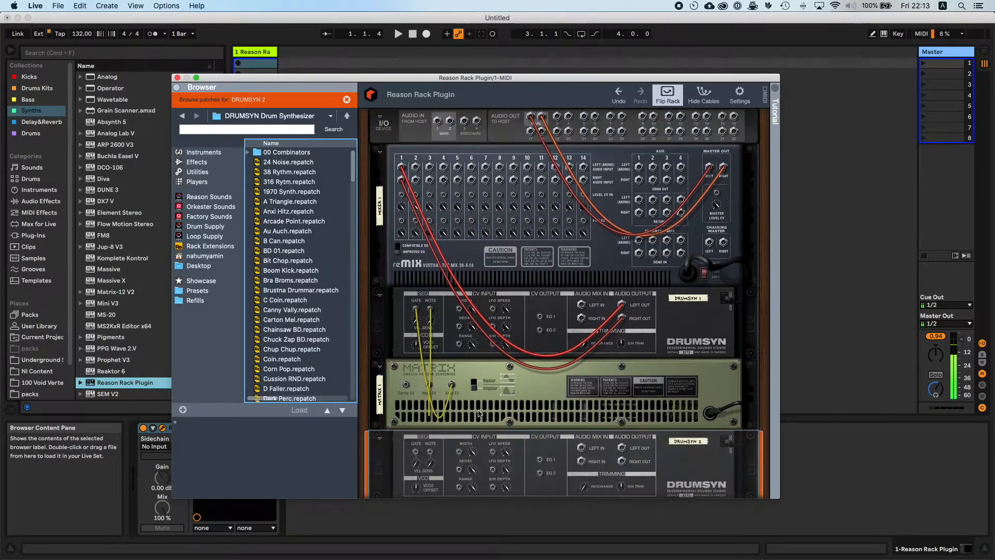
{"action": "left_click_drag", "start_coordinate": [622, 448], "coordinate": [416, 167]}
{"action": "key", "text": "Tab"}
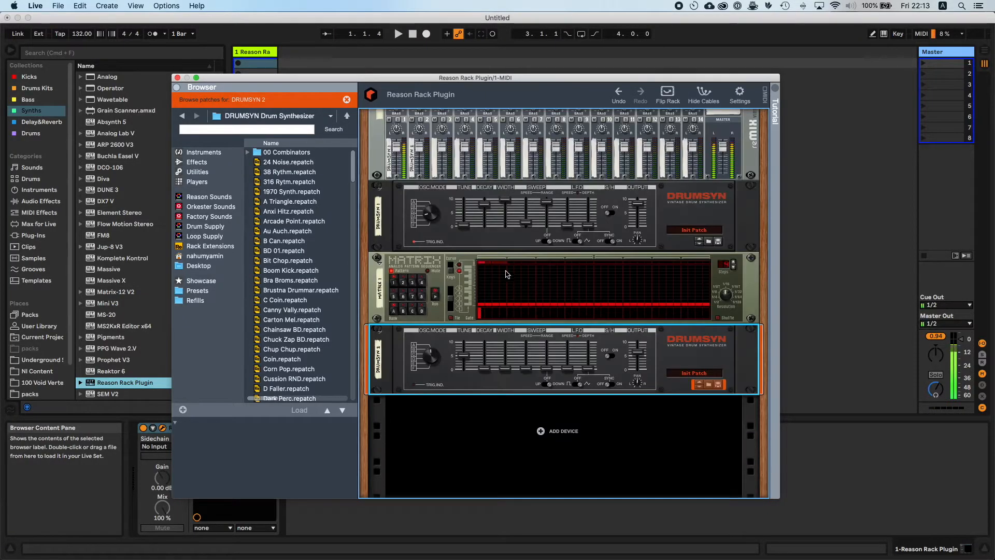
- Add a second Matrix Pattern Sequencer below the new DRUMSYN and start its pattern running
{"action": "left_click", "coordinate": [208, 172]}
{"action": "left_click_drag", "start_coordinate": [301, 243], "coordinate": [473, 438]}
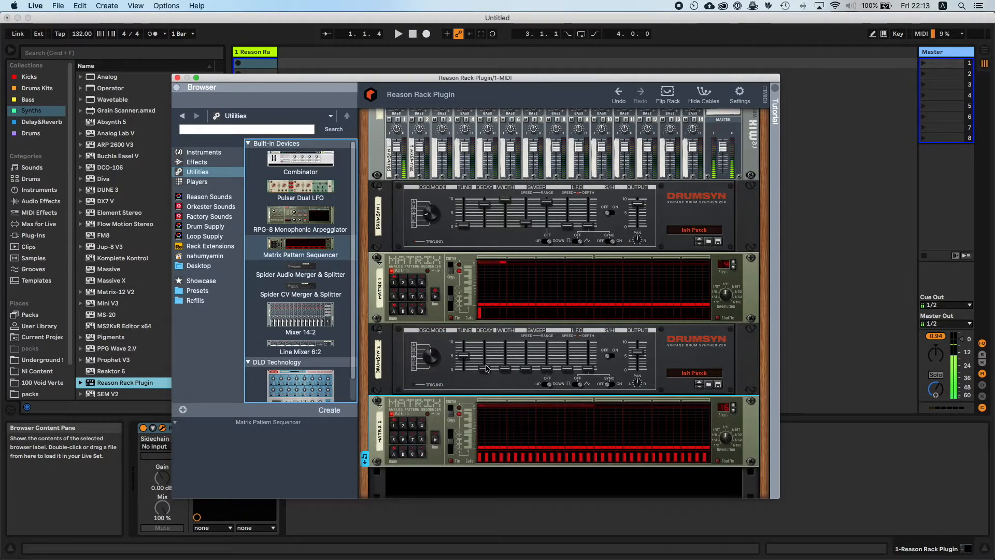
{"action": "left_click", "coordinate": [435, 439]}
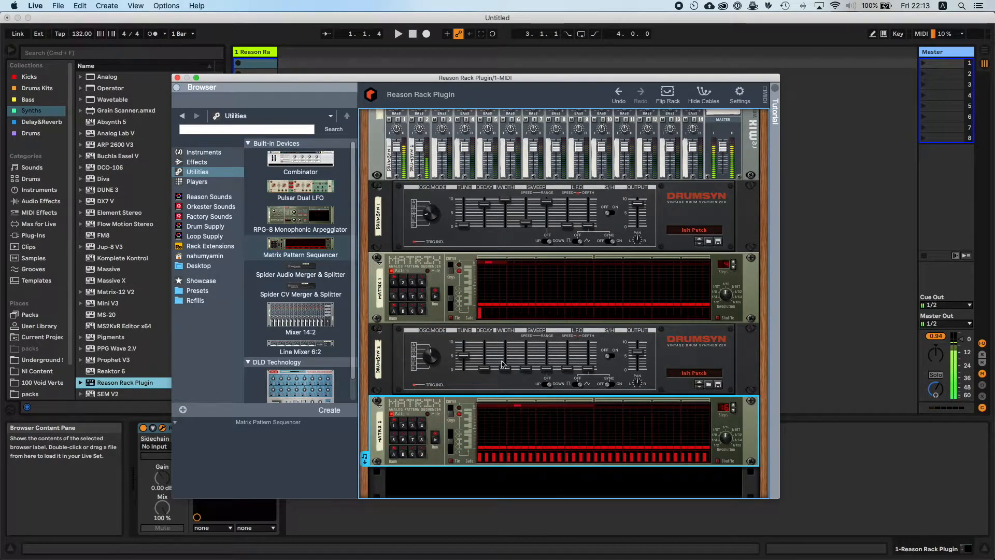
- Shape the second DRUMSYN by adjusting its oscillator mode, raising Tune and Width, and giving it a short Decay of about 10%
{"action": "left_click", "coordinate": [435, 355]}
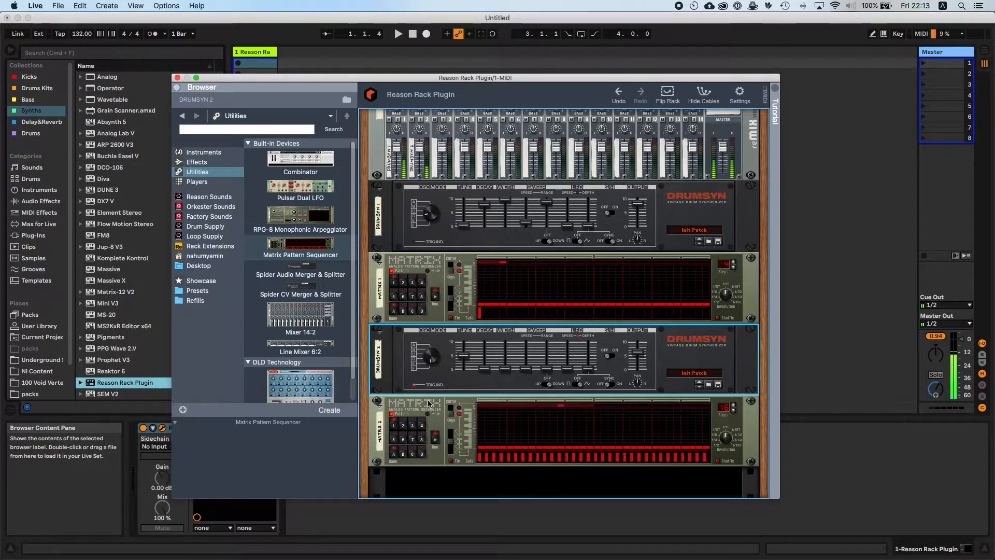
{"action": "mouse_move", "coordinate": [466, 358]}
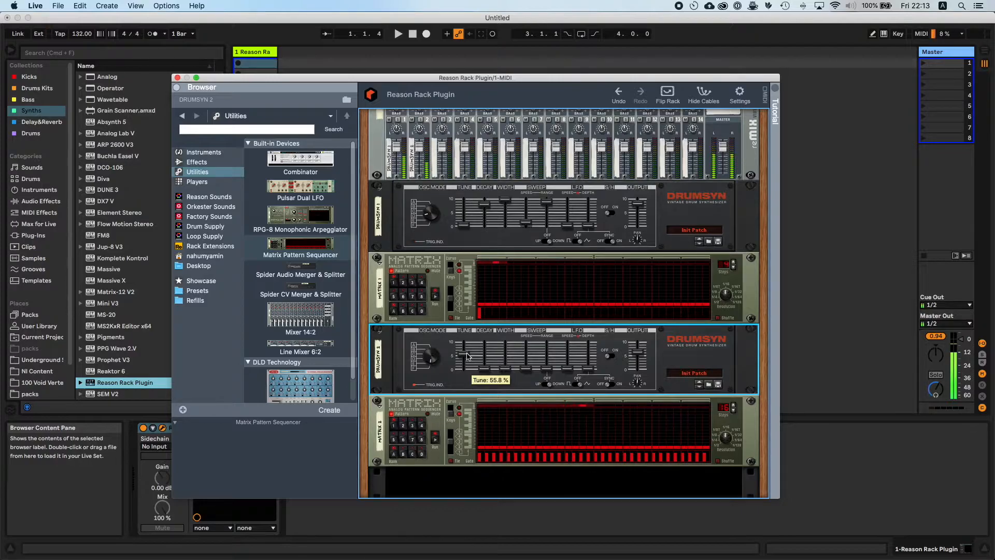
{"action": "left_click_drag", "start_coordinate": [471, 356], "coordinate": [469, 347]}
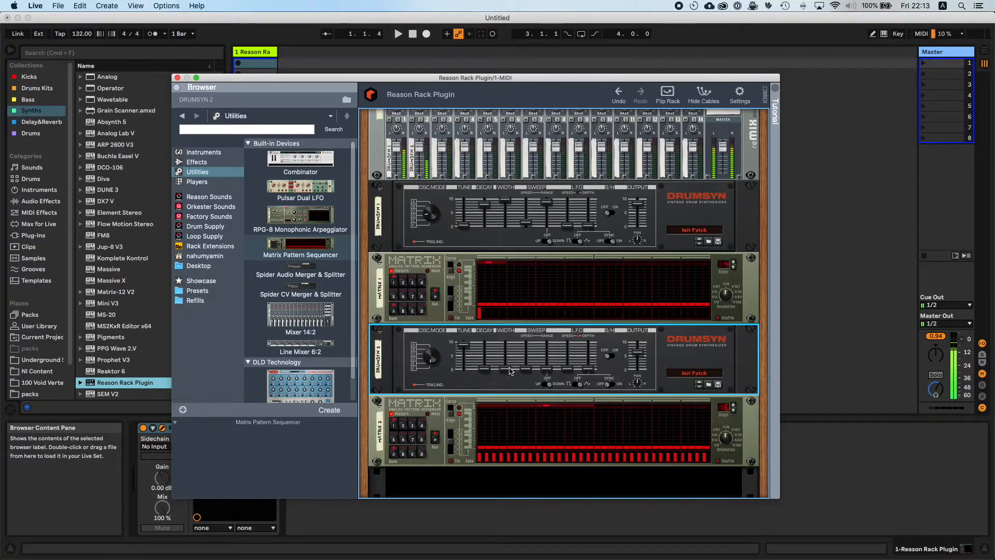
{"action": "left_click_drag", "start_coordinate": [510, 370], "coordinate": [511, 351]}
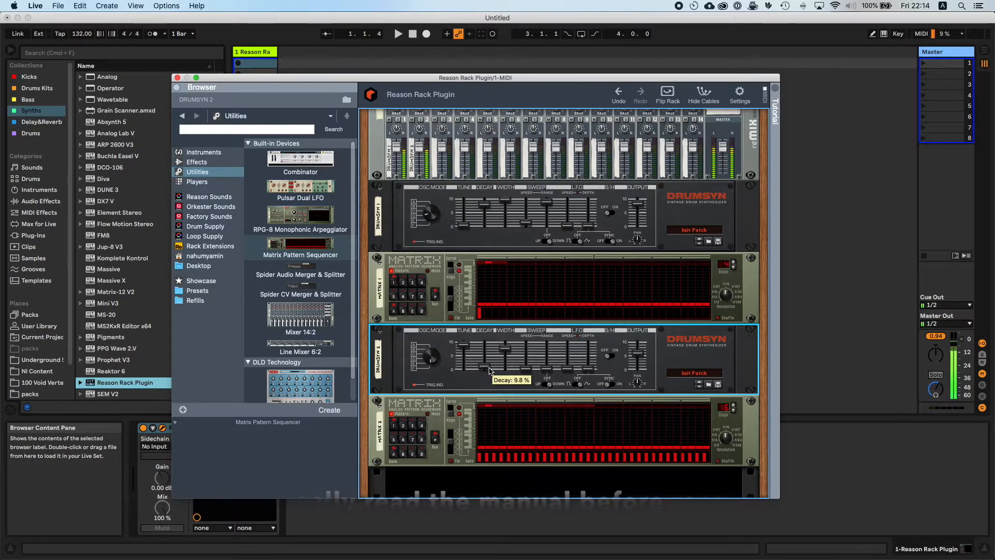
{"action": "left_click_drag", "start_coordinate": [489, 367], "coordinate": [489, 366]}
- Set the second Matrix to 4 steps, clear the gates beyond the fourth, and slightly lengthen the second DRUMSYN's Decay
{"action": "left_click_drag", "start_coordinate": [728, 408], "coordinate": [732, 423]}
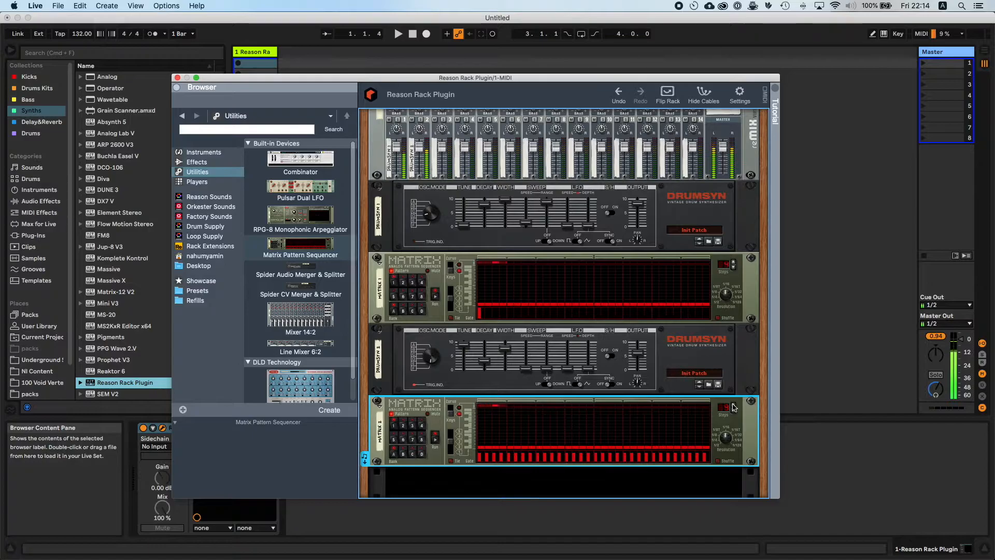
{"action": "mouse_move", "coordinate": [510, 457]}
{"action": "left_mouse_down"}
{"action": "mouse_move", "coordinate": [531, 475]}
{"action": "mouse_move", "coordinate": [687, 489]}
{"action": "left_mouse_up"}
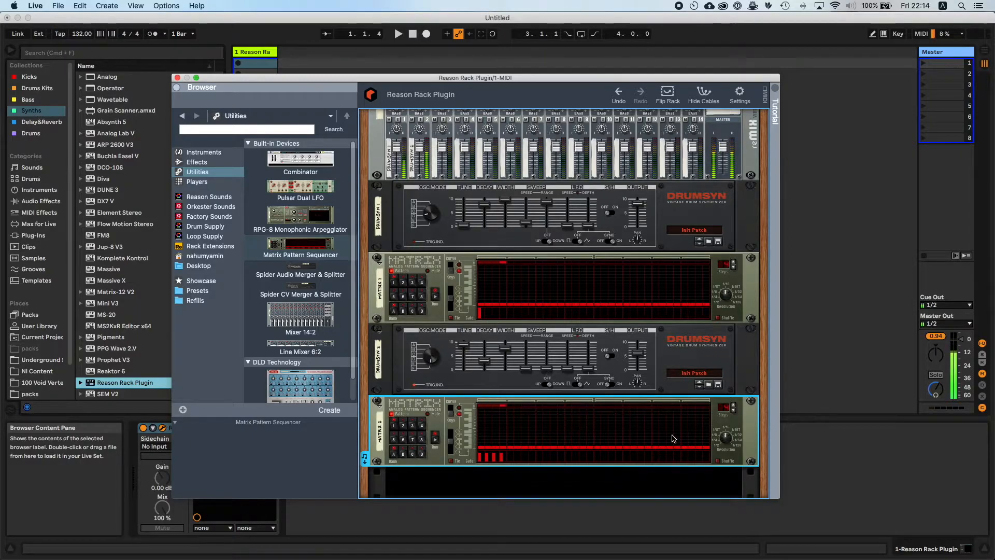
{"action": "left_click", "coordinate": [468, 347]}
{"action": "left_click_drag", "start_coordinate": [490, 365], "coordinate": [489, 366]}
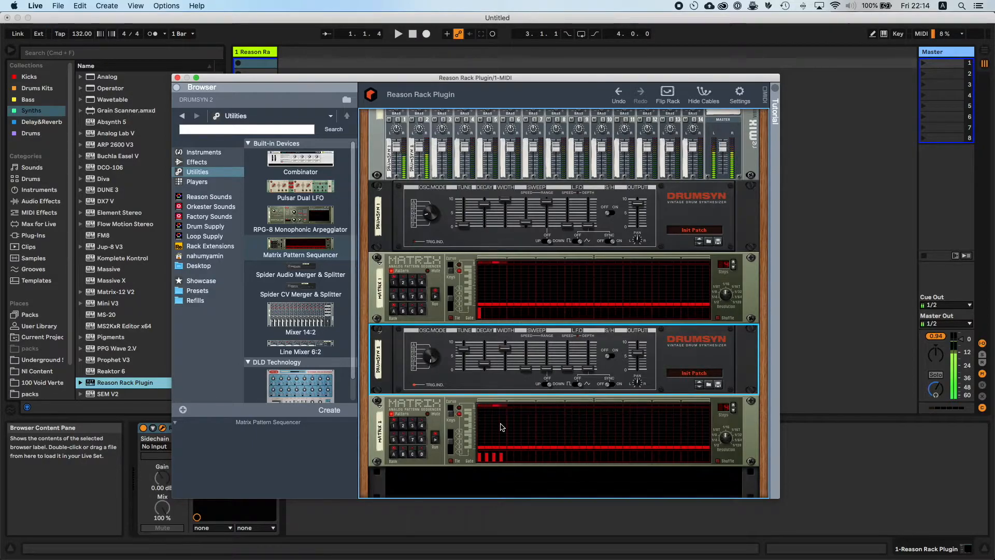
- Lower the gate velocities of all four steps in the second Matrix to near minimum
{"action": "key", "text": "Tab"}
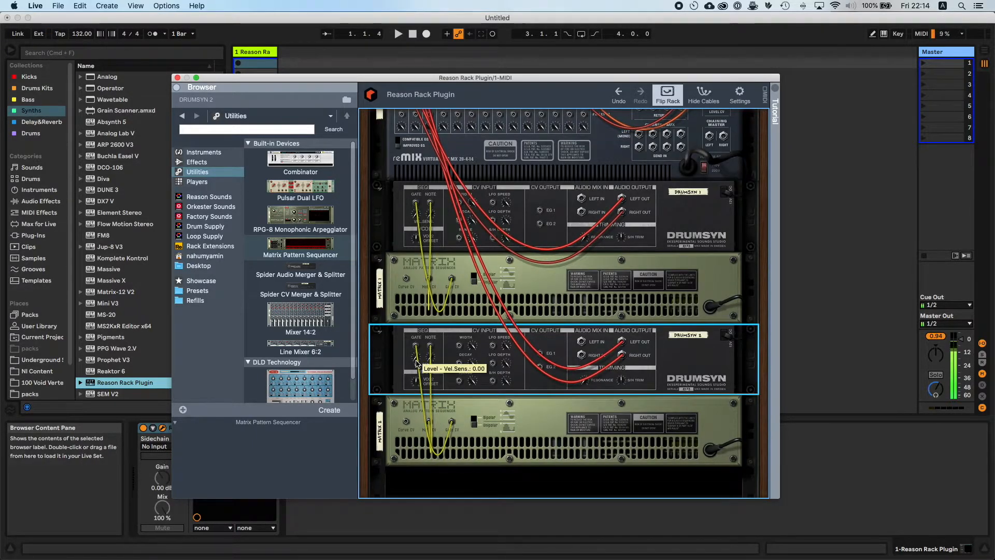
{"action": "key", "text": "Tab"}
{"action": "left_click_drag", "start_coordinate": [480, 458], "coordinate": [493, 462]}
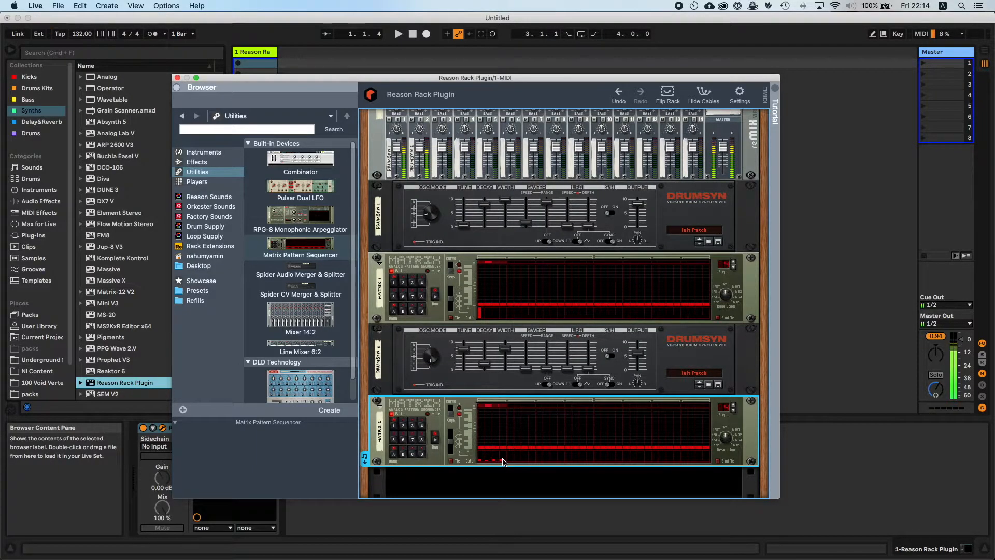
- Raise the second DRUMSYN's level velocity sensitivity to about 19 and accent the third gate in the second Matrix
{"action": "key", "text": "Tab"}
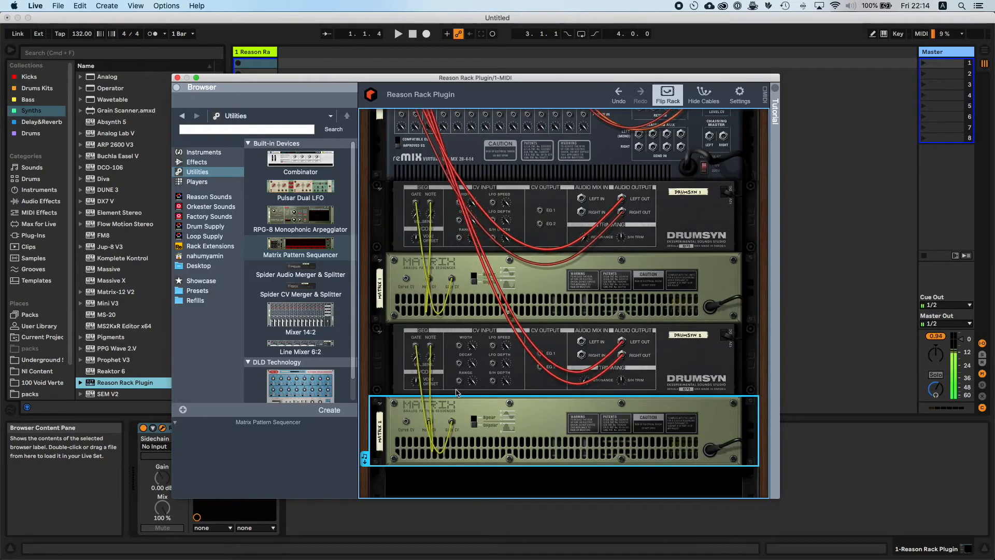
{"action": "left_click", "coordinate": [414, 361]}
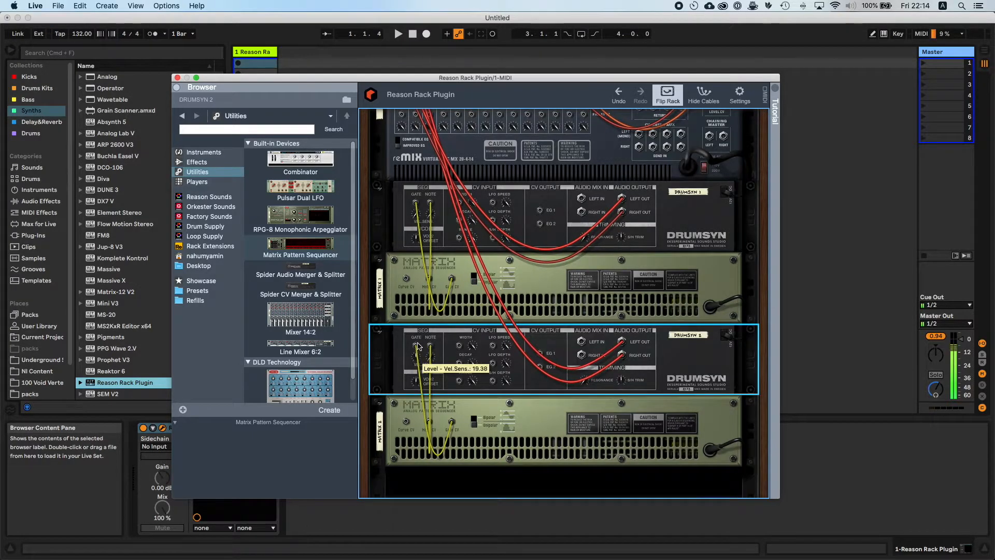
{"action": "key", "text": "Tab"}
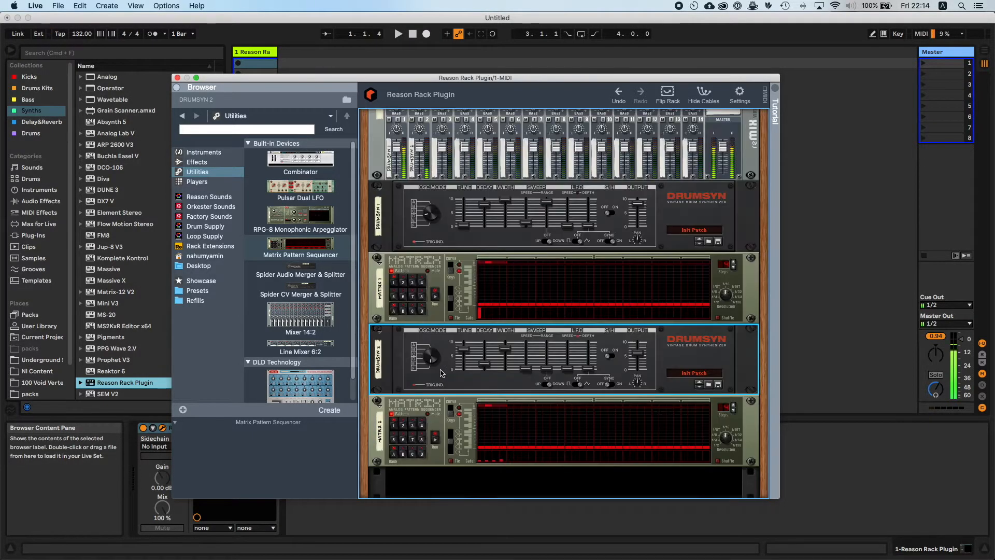
{"action": "left_click", "coordinate": [490, 460]}
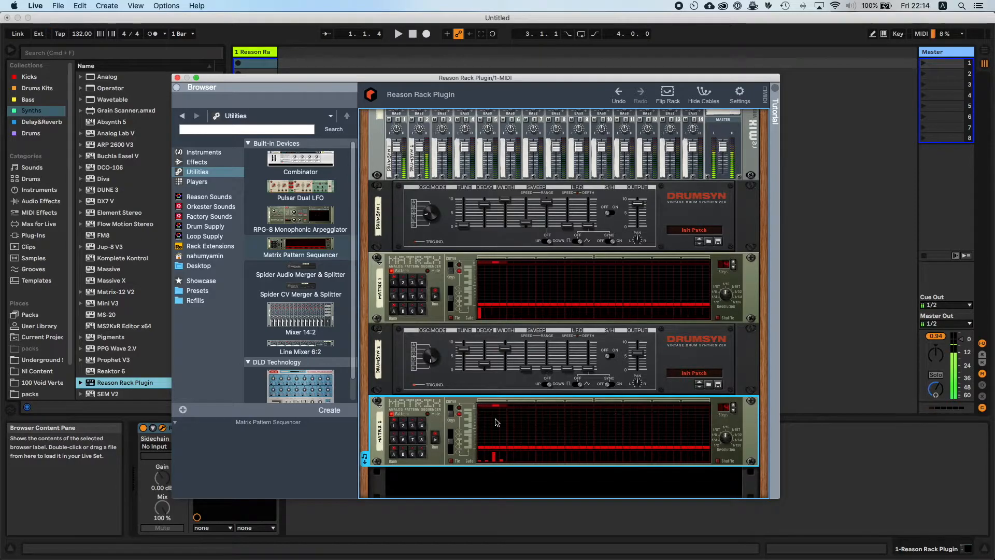
- Switch the second Matrix to curve editing and patch its Curve CV output into the second DRUMSYN's Decay CV input
{"action": "key", "text": "Tab"}
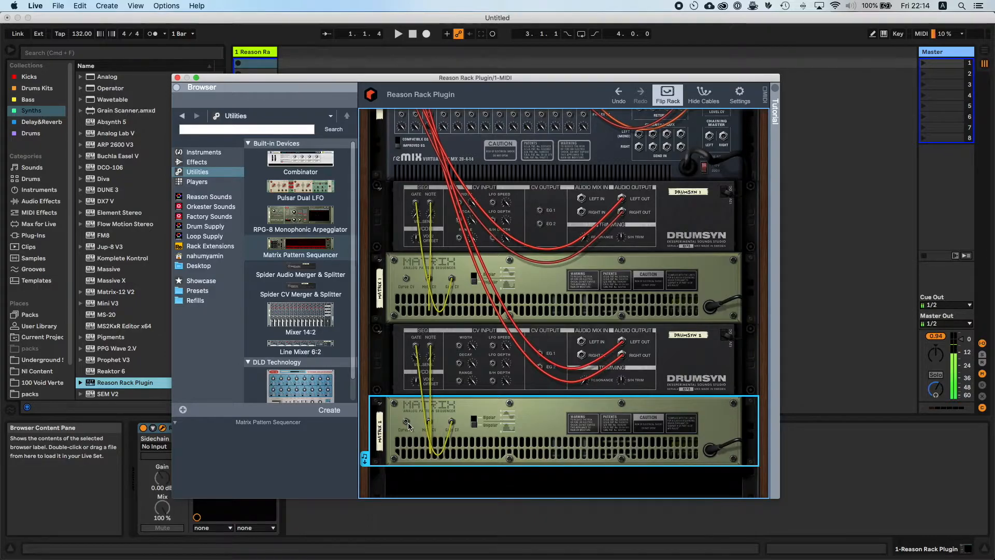
{"action": "key", "text": "Tab"}
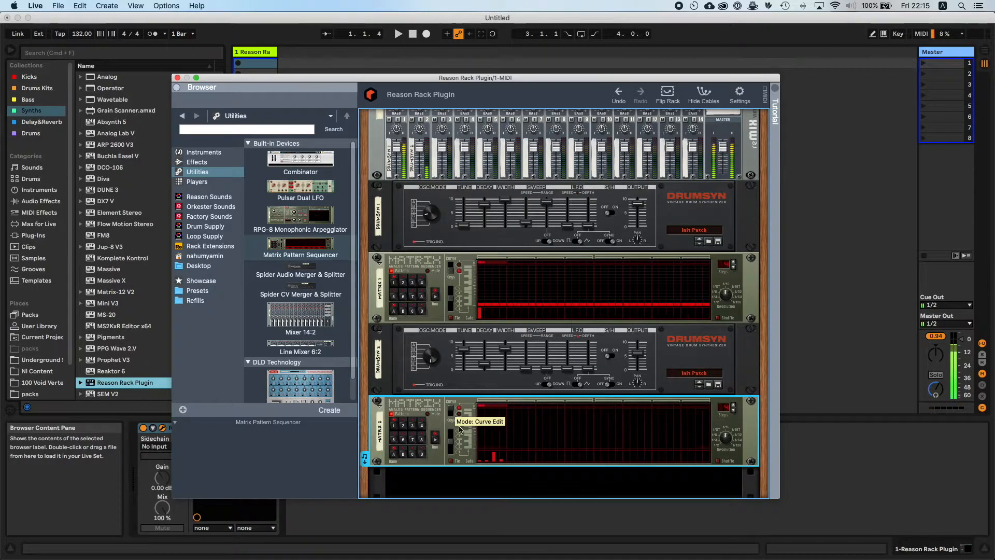
{"action": "mouse_move", "coordinate": [486, 423]}
{"action": "left_mouse_down"}
{"action": "mouse_move", "coordinate": [504, 416]}
{"action": "mouse_move", "coordinate": [485, 441]}
{"action": "mouse_move", "coordinate": [506, 444]}
{"action": "mouse_move", "coordinate": [472, 450]}
{"action": "left_mouse_up"}
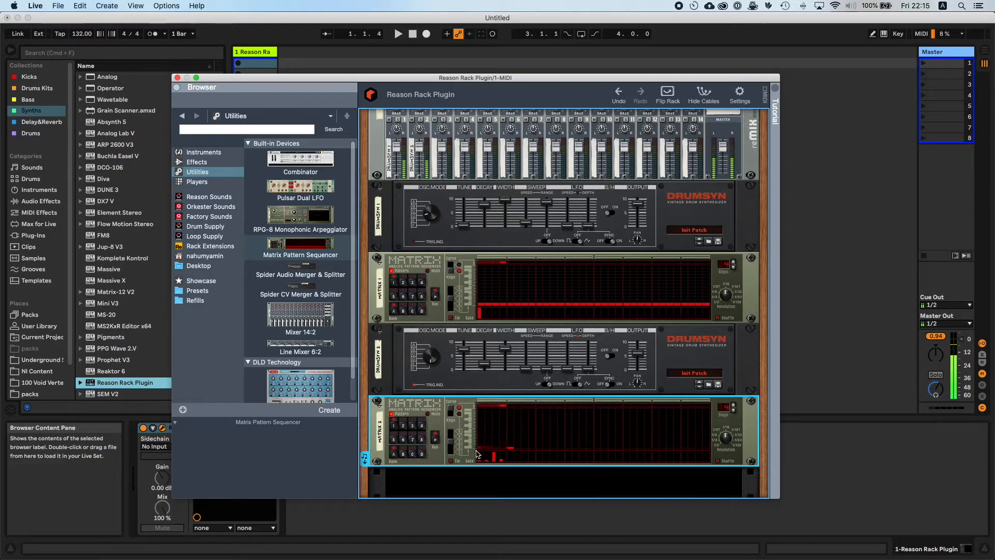
{"action": "key", "text": "Tab"}
{"action": "left_click_drag", "start_coordinate": [406, 421], "coordinate": [459, 363]}
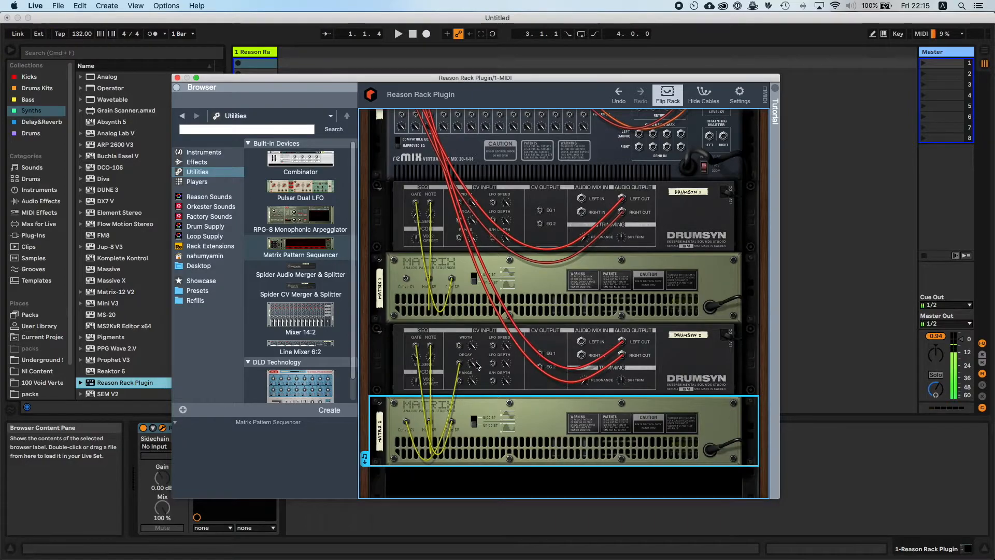
{"action": "key", "text": "Tab"}
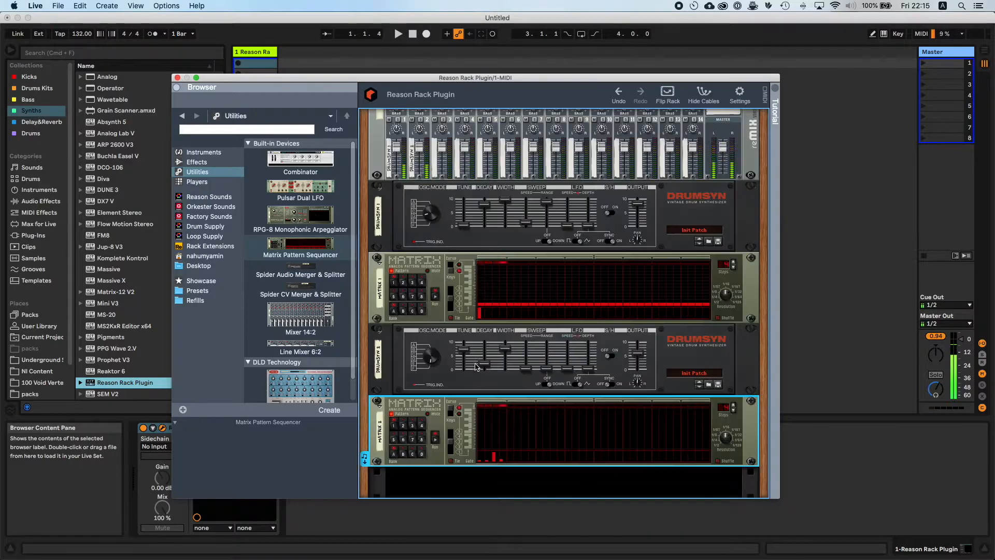
- Draw varying curve values on steps two to four of the second Matrix and set the second DRUMSYN's Decay to about 18%
{"action": "left_click", "coordinate": [497, 449]}
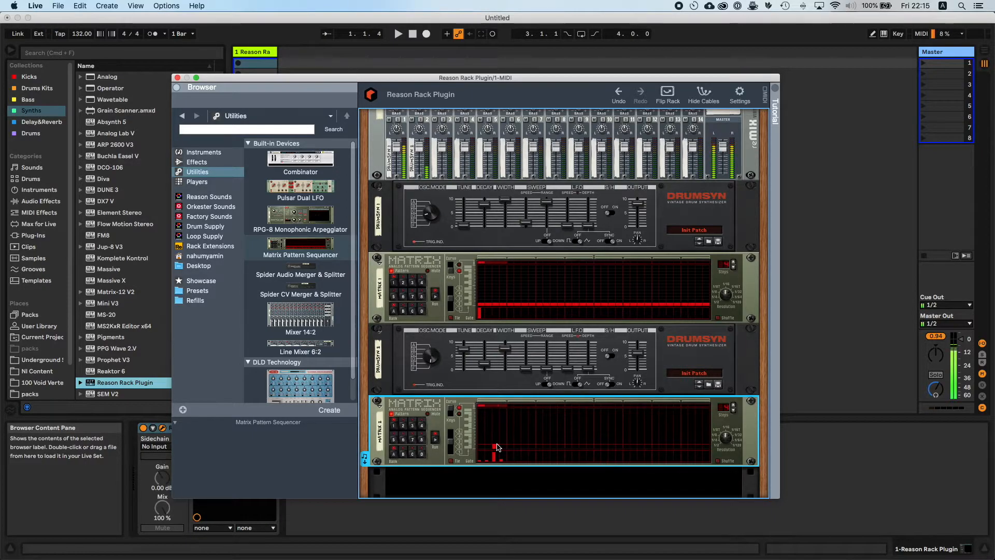
{"action": "left_click", "coordinate": [489, 367]}
{"action": "mouse_move", "coordinate": [489, 367]}
{"action": "left_mouse_down"}
{"action": "mouse_move", "coordinate": [489, 355]}
{"action": "mouse_move", "coordinate": [491, 368]}
{"action": "left_mouse_up"}
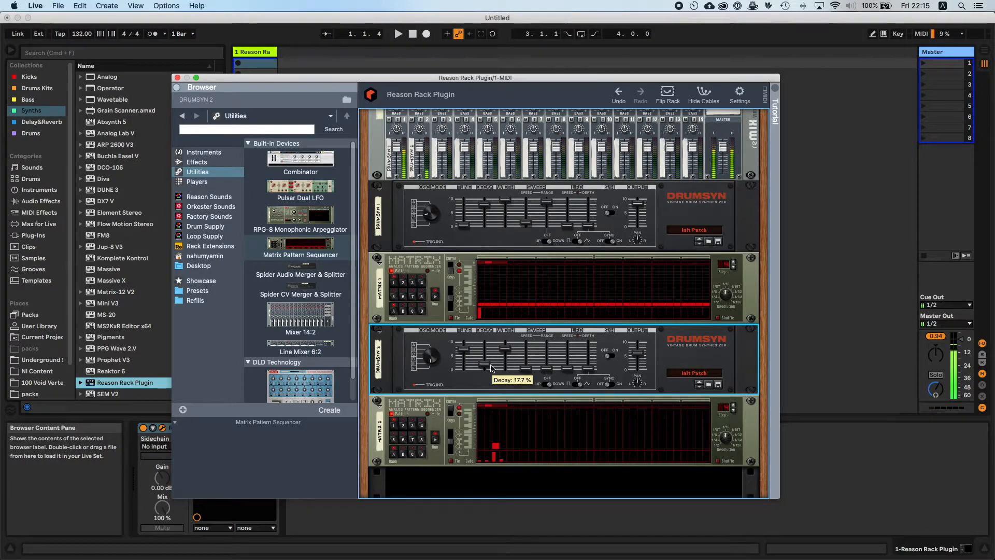
{"action": "mouse_move", "coordinate": [496, 445]}
{"action": "left_mouse_down"}
{"action": "mouse_move", "coordinate": [500, 423]}
{"action": "mouse_move", "coordinate": [489, 432]}
{"action": "mouse_move", "coordinate": [498, 444]}
{"action": "mouse_move", "coordinate": [504, 433]}
{"action": "left_mouse_up"}
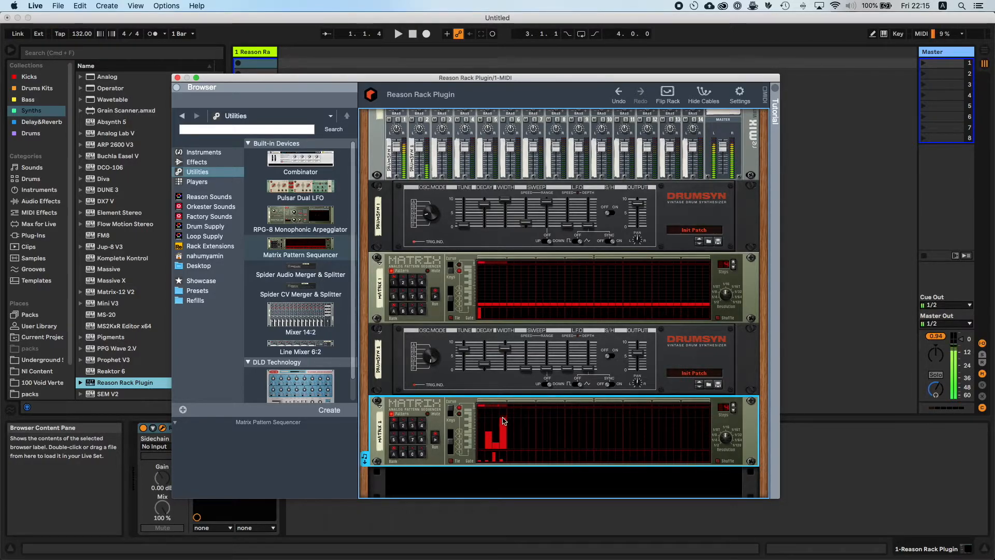
- Fine-tune the second DRUMSYN's Width and set its LFO Speed to about 22% and LFO Depth to about 84%
{"action": "left_click", "coordinate": [507, 355]}
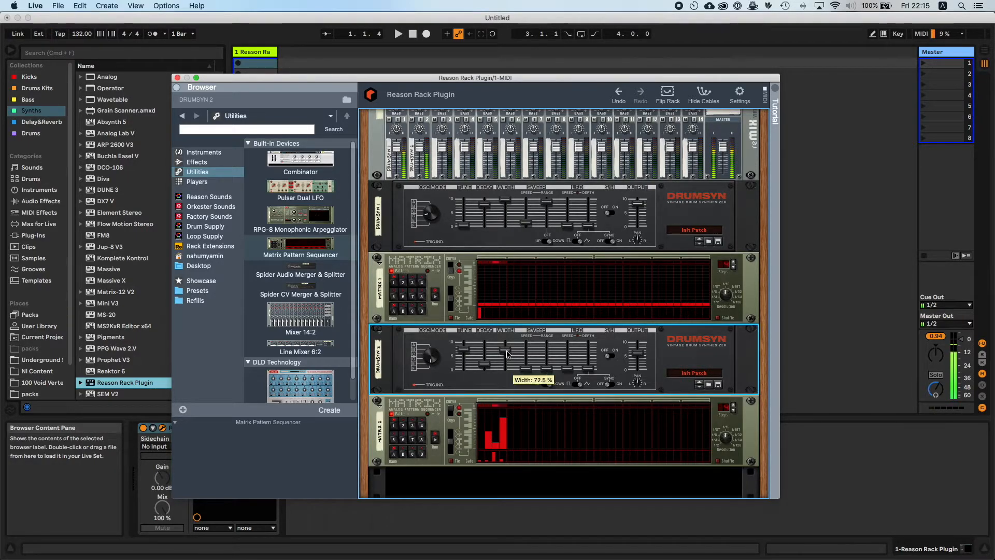
{"action": "mouse_move", "coordinate": [506, 355]}
{"action": "left_mouse_down"}
{"action": "mouse_move", "coordinate": [507, 364]}
{"action": "mouse_move", "coordinate": [509, 354]}
{"action": "left_mouse_up"}
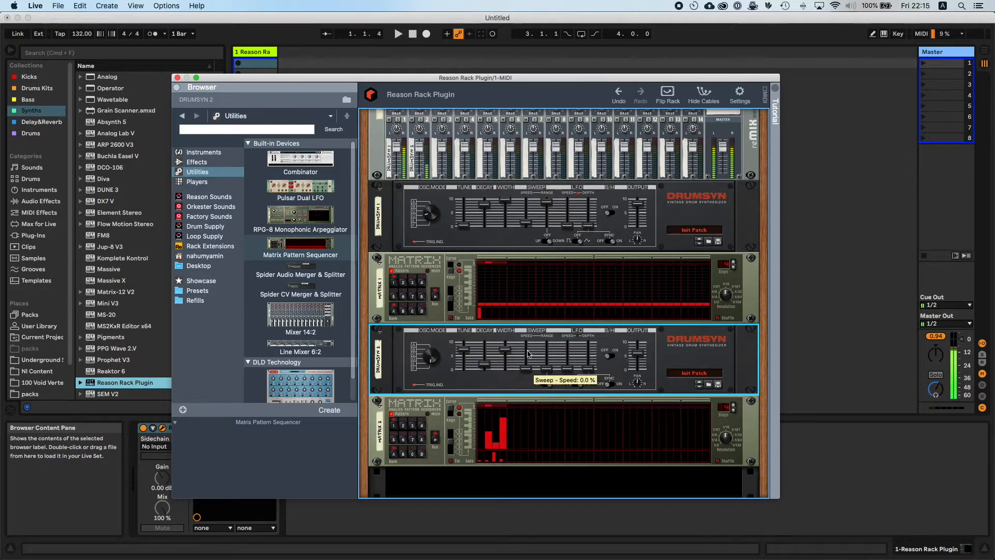
{"action": "mouse_move", "coordinate": [589, 368]}
{"action": "left_mouse_down"}
{"action": "mouse_move", "coordinate": [590, 348]}
{"action": "mouse_move", "coordinate": [569, 365]}
{"action": "mouse_move", "coordinate": [570, 352]}
{"action": "mouse_move", "coordinate": [591, 350]}
{"action": "mouse_move", "coordinate": [591, 376]}
{"action": "mouse_move", "coordinate": [591, 353]}
{"action": "left_mouse_up"}
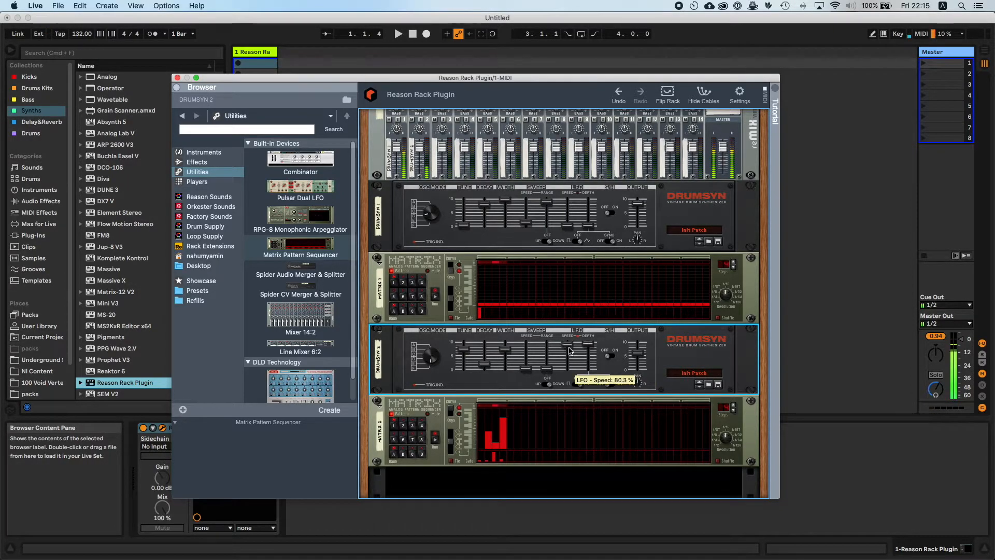
{"action": "left_click_drag", "start_coordinate": [568, 370], "coordinate": [590, 365]}
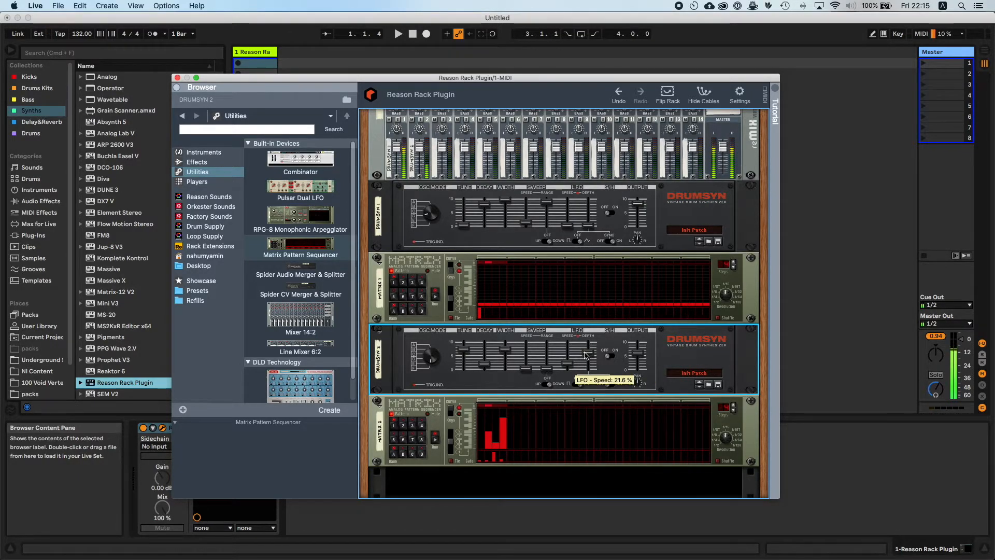
{"action": "left_click_drag", "start_coordinate": [589, 354], "coordinate": [588, 347]}
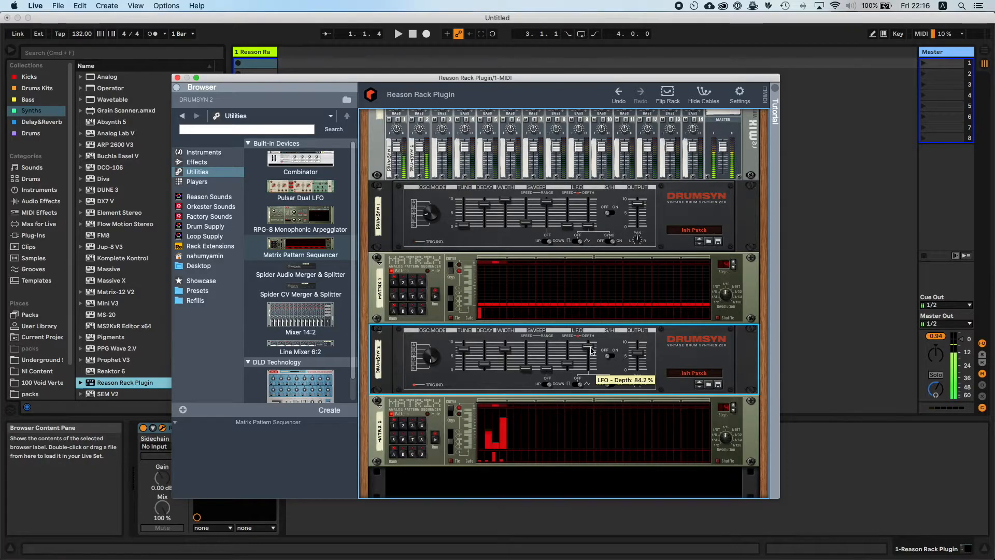
- Add a SubTractor Analog Synthesizer from the Instruments below the second Matrix in the rack
{"action": "scroll", "coordinate": [319, 306], "scroll_direction": "down", "scroll_amount": 2}
{"action": "left_click", "coordinate": [214, 153]}
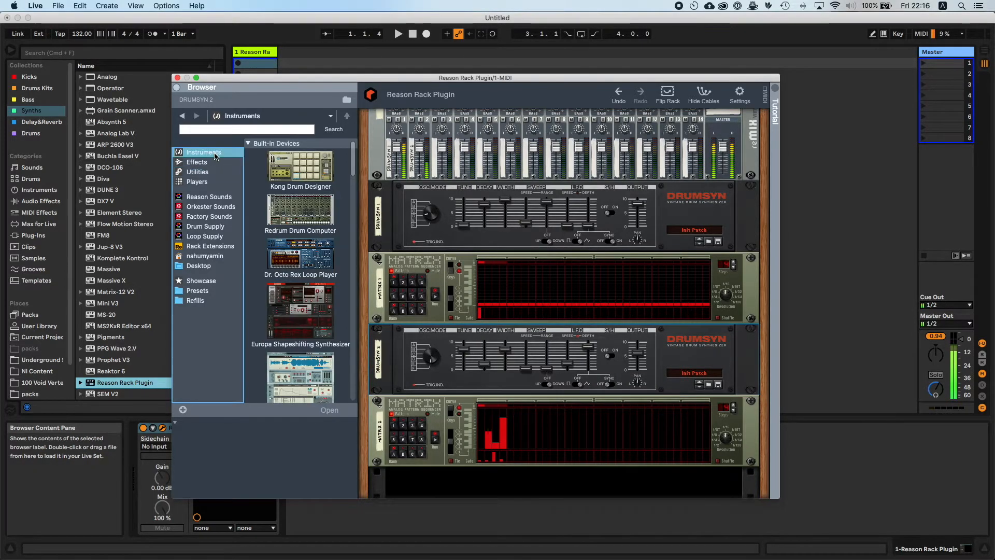
{"action": "scroll", "coordinate": [337, 280], "scroll_direction": "down", "scroll_amount": 8}
{"action": "scroll", "coordinate": [518, 363], "scroll_direction": "down", "scroll_amount": 1}
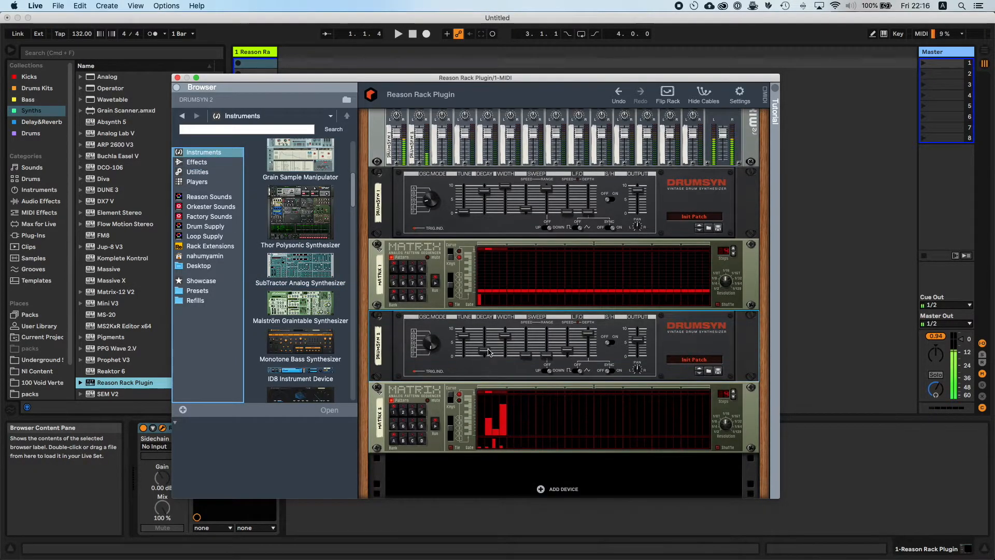
{"action": "left_click_drag", "start_coordinate": [301, 266], "coordinate": [506, 467]}
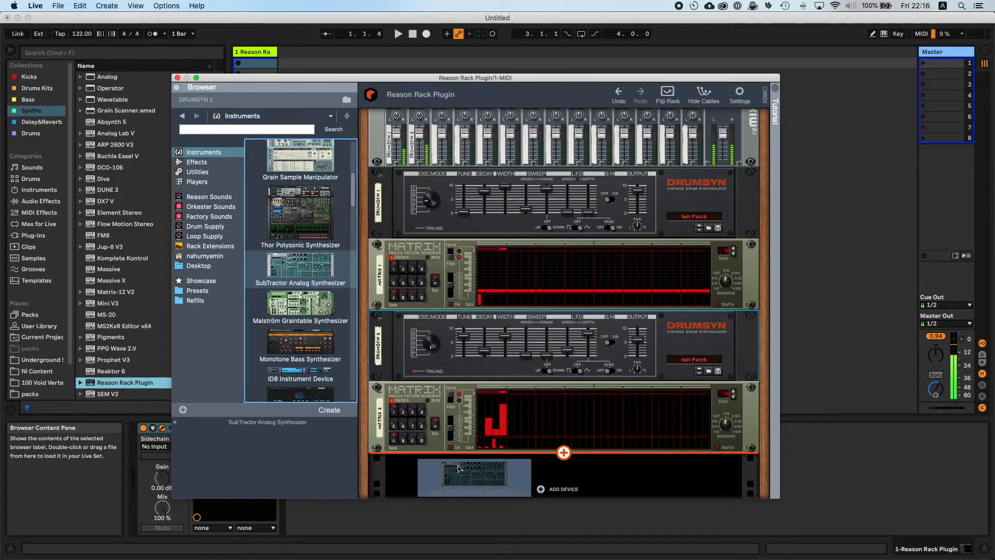
- Add a Matrix Pattern Sequencer from the Utilities below the SubTractor in the rack
{"action": "scroll", "coordinate": [477, 450], "scroll_direction": "down", "scroll_amount": 4}
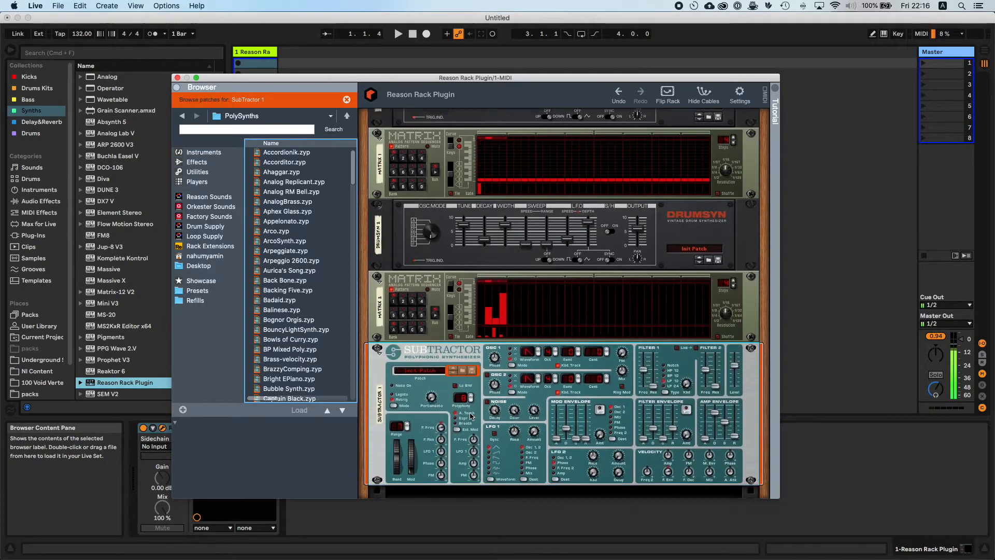
{"action": "left_click", "coordinate": [197, 172]}
{"action": "left_click_drag", "start_coordinate": [300, 243], "coordinate": [479, 455]}
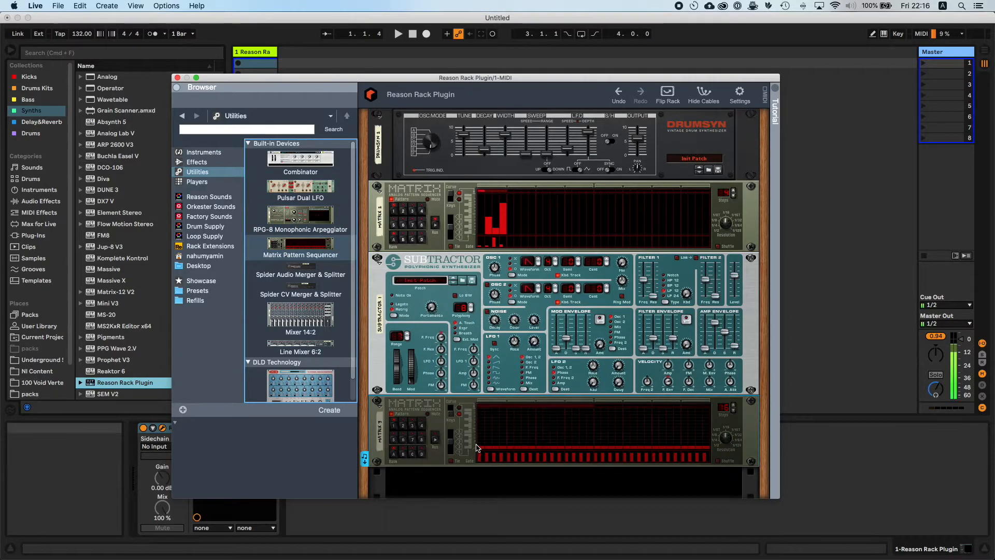
{"action": "key", "text": "Tab"}
{"action": "key", "text": "Tab"}
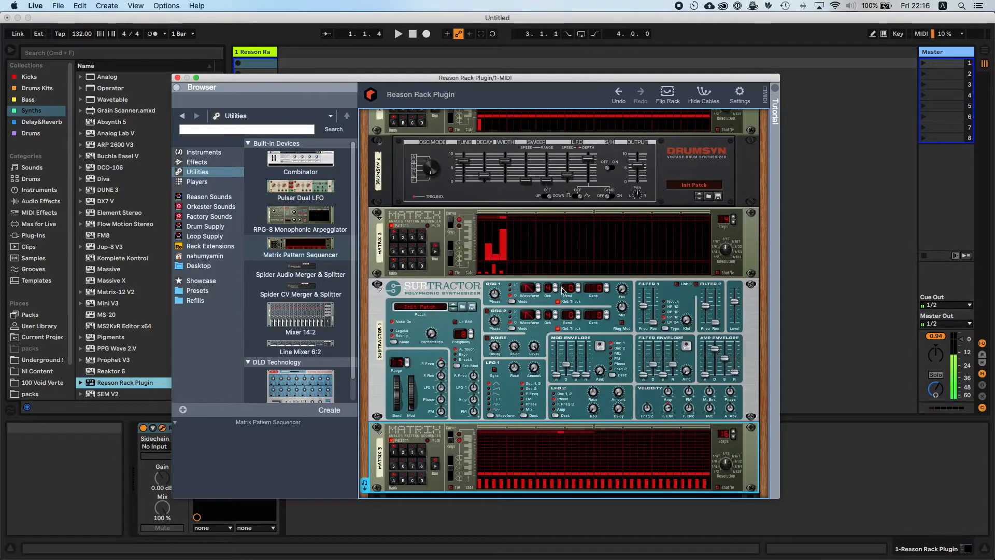
- Load the Clap.zyp patch from the Percussion > Claps folder of the Subtractor Patches into the SubTractor
{"action": "left_click", "coordinate": [465, 307]}
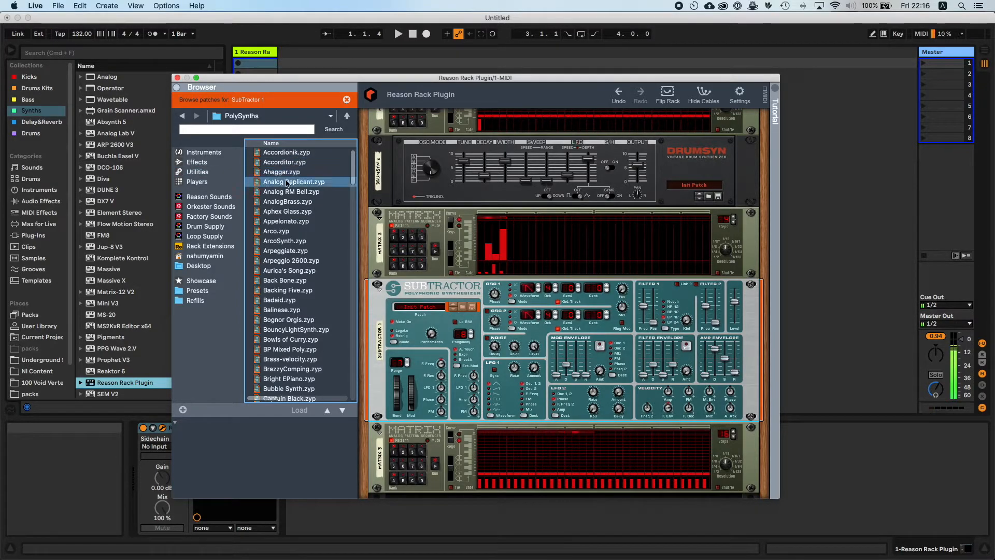
{"action": "left_click", "coordinate": [243, 116]}
{"action": "left_click", "coordinate": [249, 127]}
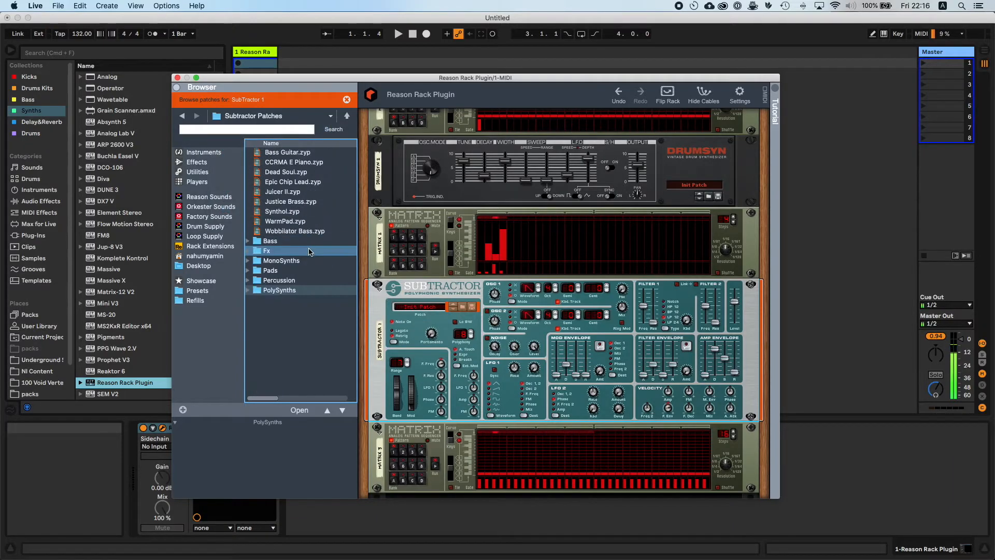
{"action": "double_click", "coordinate": [280, 282]}
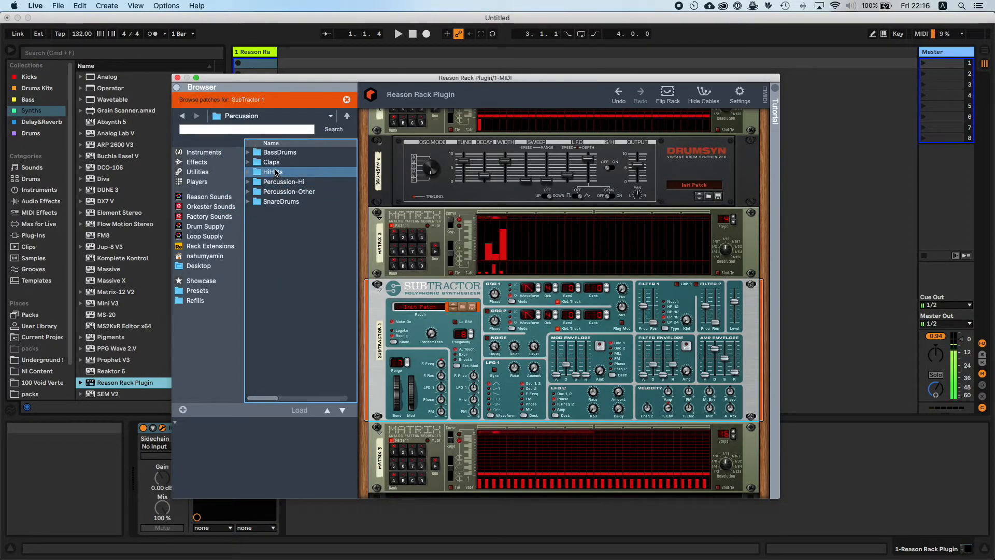
{"action": "double_click", "coordinate": [275, 163]}
{"action": "left_click", "coordinate": [280, 153]}
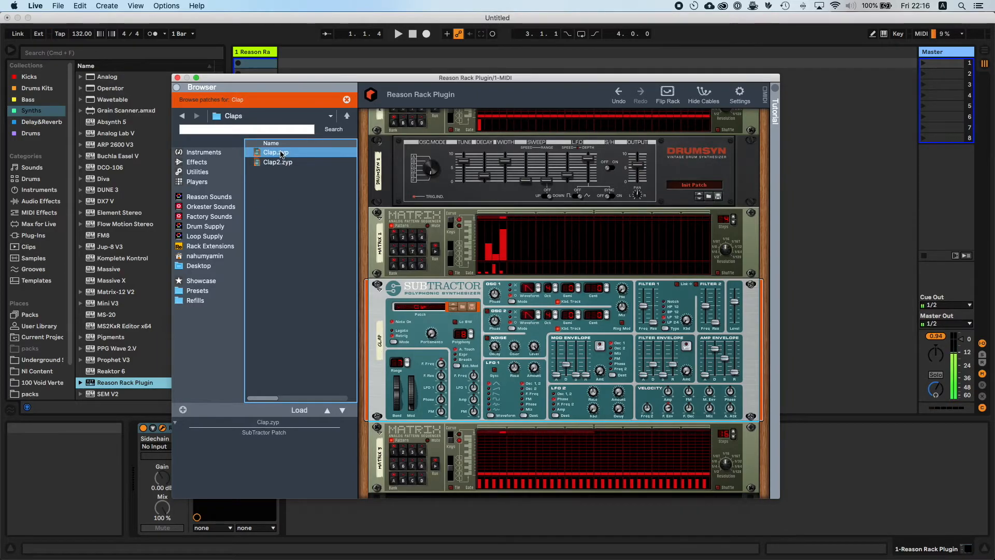
- Patch the SubTractor's main audio output into the left audio input of mixer channel 3
{"action": "left_click", "coordinate": [668, 94]}
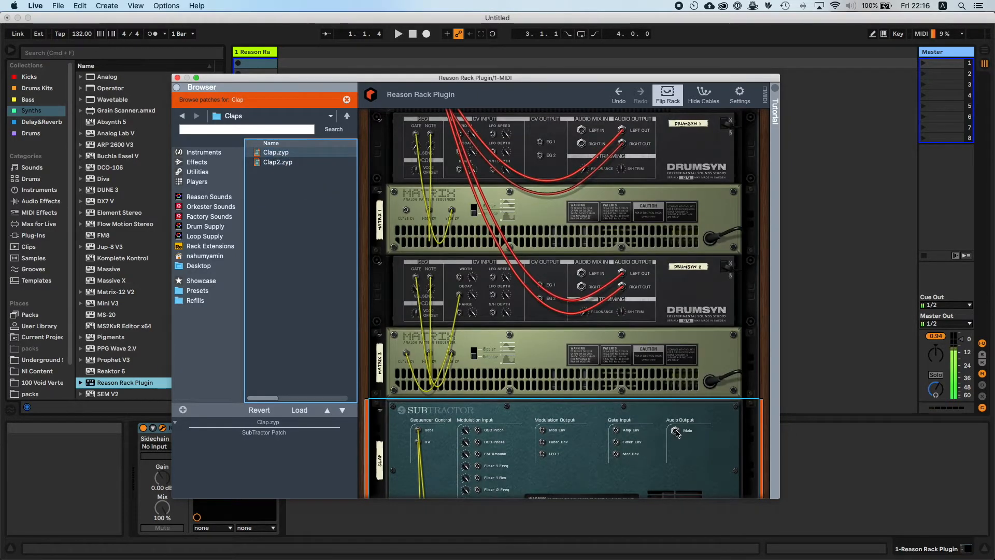
{"action": "scroll", "coordinate": [676, 432], "scroll_direction": "down", "scroll_amount": 5}
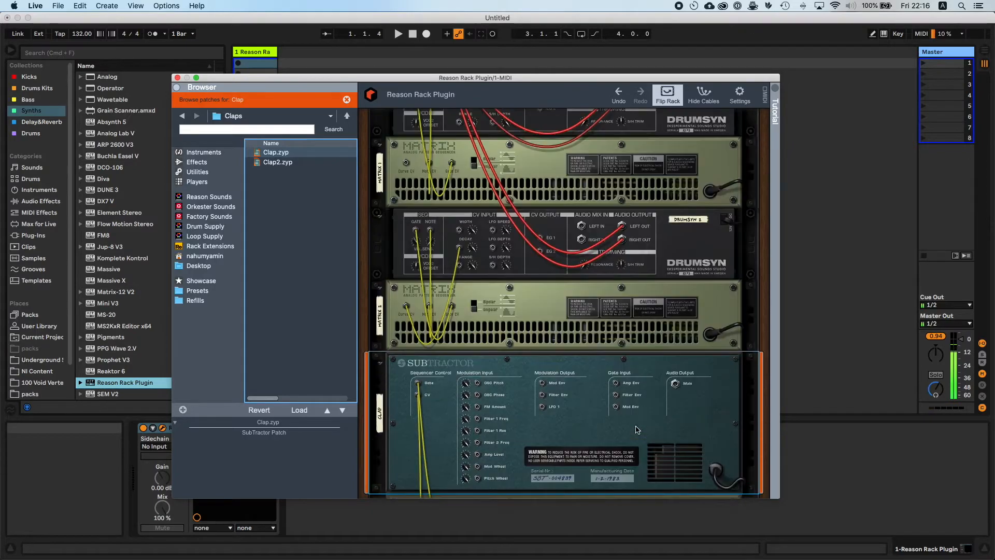
{"action": "left_click_drag", "start_coordinate": [676, 441], "coordinate": [430, 176]}
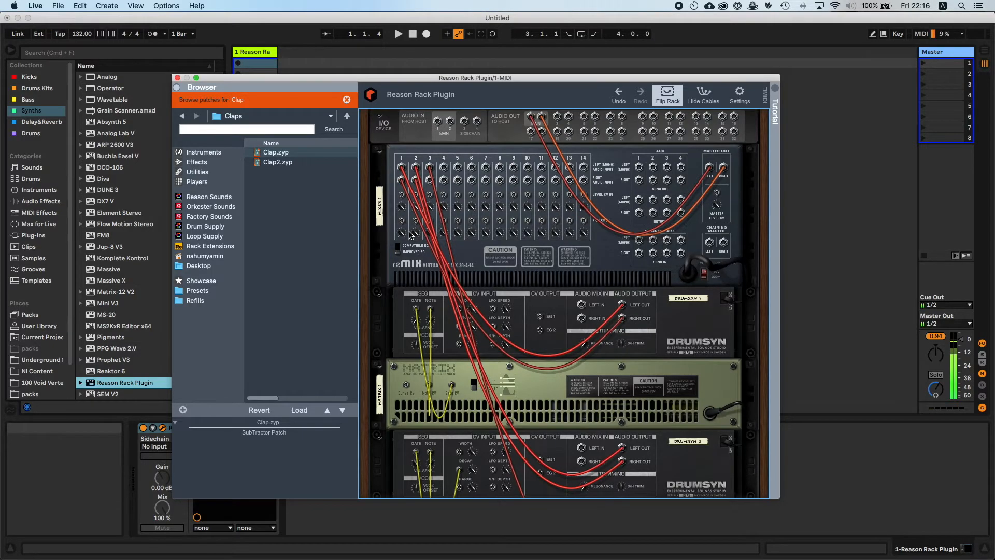
{"action": "key", "text": "Tab"}
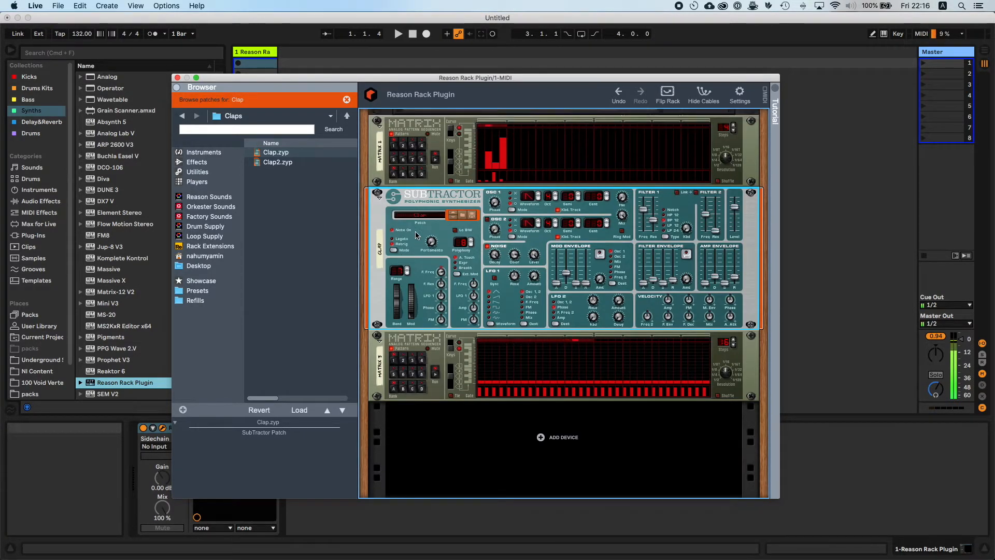
- Stop the pattern of the third Matrix below the SubTractor
{"action": "scroll", "coordinate": [425, 239], "scroll_direction": "up", "scroll_amount": 3}
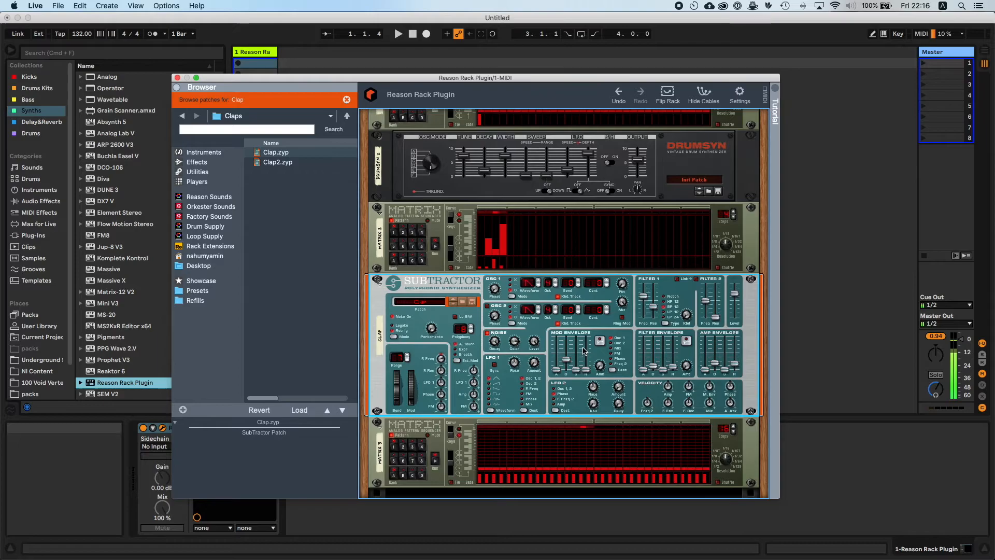
{"action": "scroll", "coordinate": [583, 350], "scroll_direction": "up", "scroll_amount": 1}
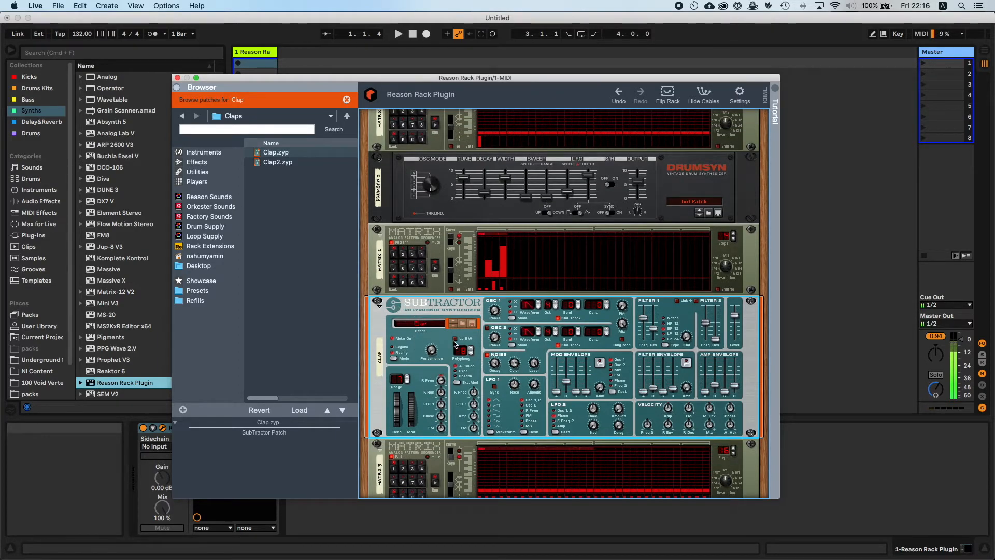
{"action": "scroll", "coordinate": [454, 343], "scroll_direction": "down", "scroll_amount": 5}
{"action": "left_click", "coordinate": [438, 379]}
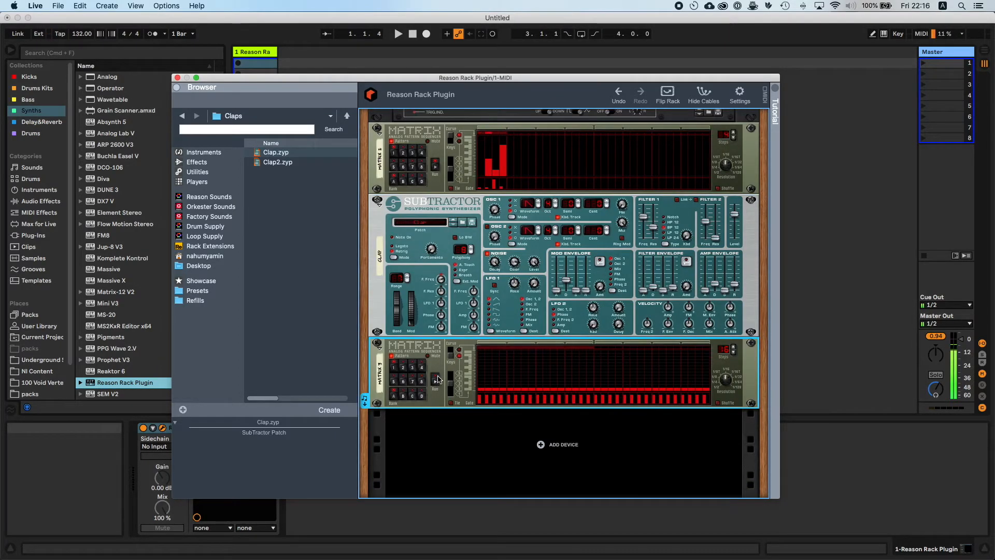
- Set the second DRUMSYN's Width to about 39% and its Tune to about 17%
{"action": "scroll", "coordinate": [438, 379], "scroll_direction": "up", "scroll_amount": 10}
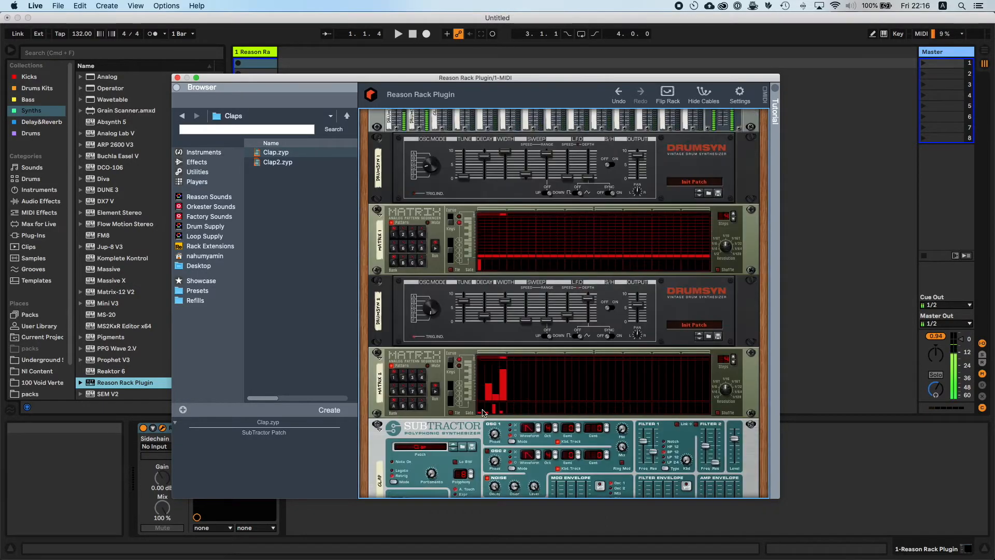
{"action": "left_click", "coordinate": [464, 304]}
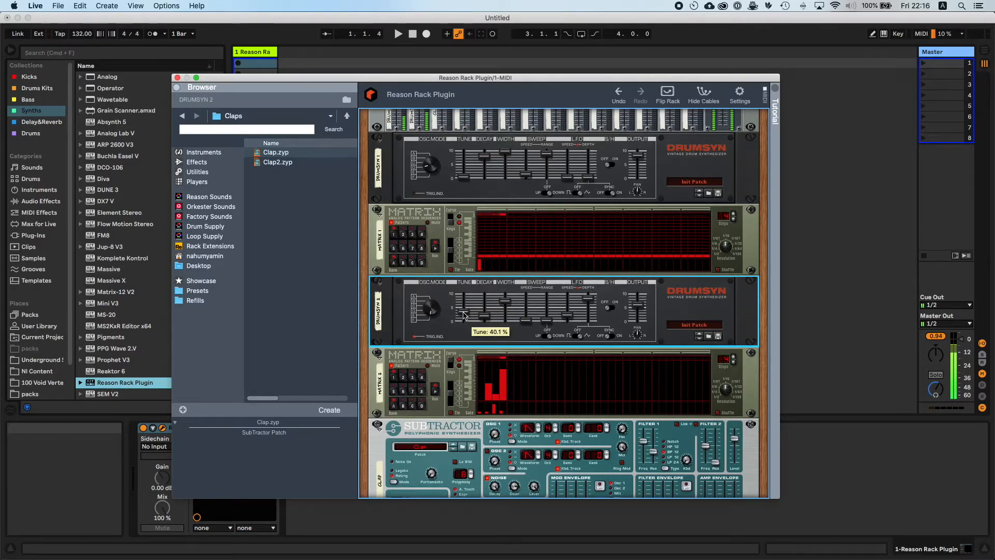
{"action": "left_click_drag", "start_coordinate": [504, 304], "coordinate": [502, 314]}
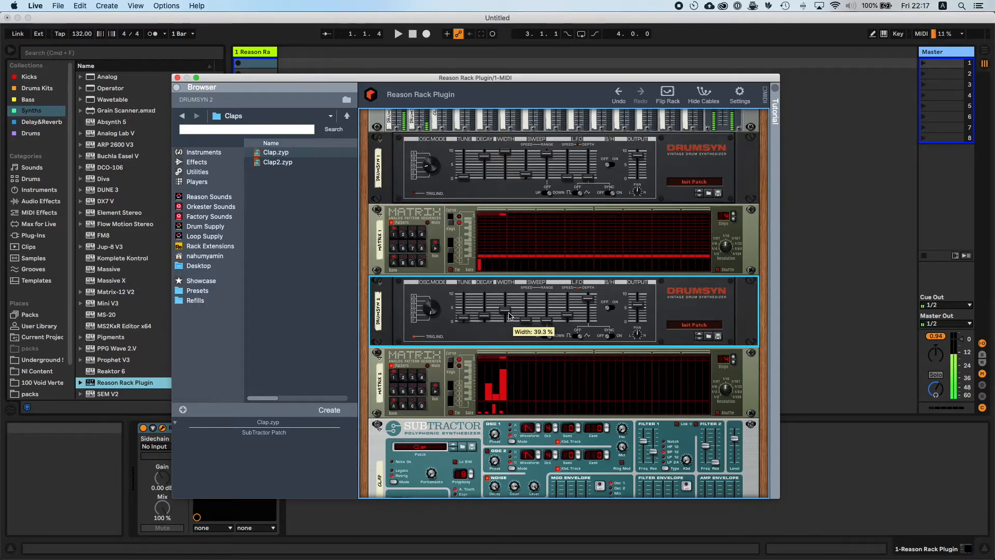
{"action": "left_click_drag", "start_coordinate": [467, 313], "coordinate": [467, 305]}
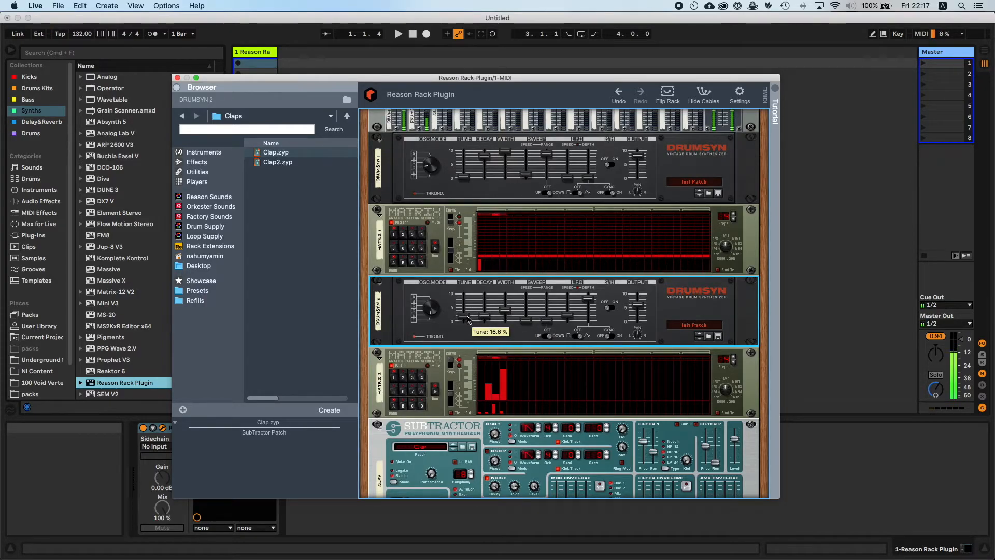
- Insert a Pulveriser Demolition effect below the first DRUMSYN and set its Squash to about 13%
{"action": "left_click", "coordinate": [441, 174]}
{"action": "scroll", "coordinate": [428, 201], "scroll_direction": "up", "scroll_amount": 3}
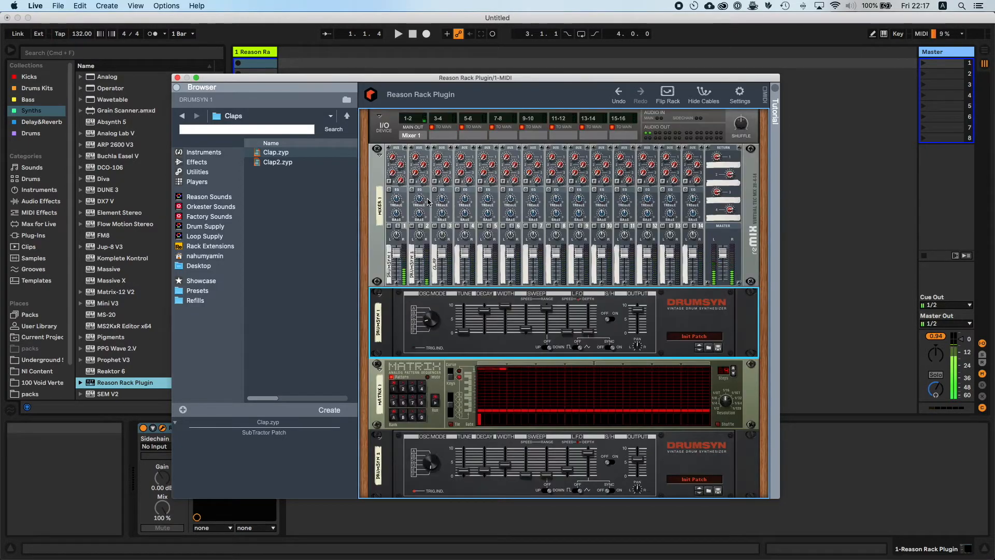
{"action": "left_click", "coordinate": [210, 162]}
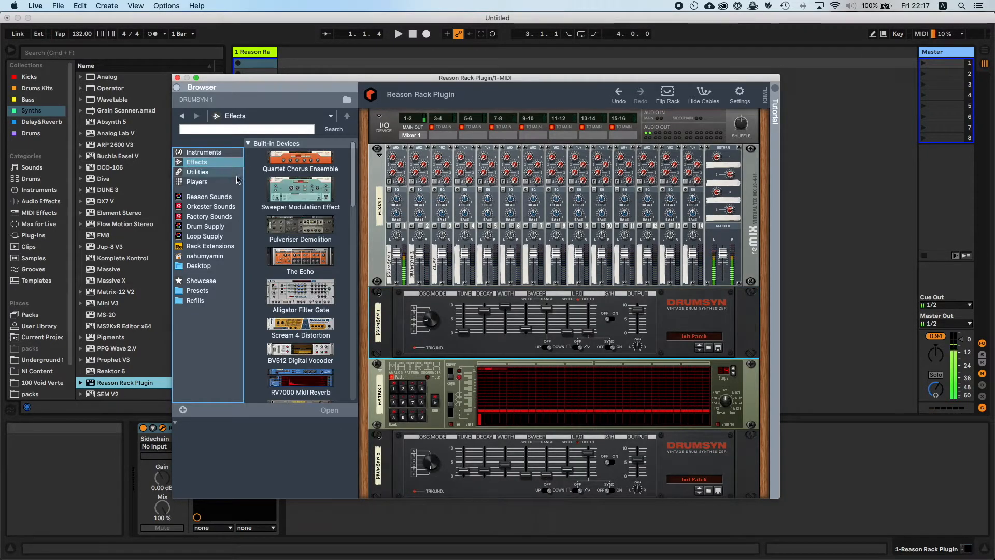
{"action": "mouse_move", "coordinate": [300, 227]}
{"action": "left_mouse_down"}
{"action": "mouse_move", "coordinate": [335, 230]}
{"action": "mouse_move", "coordinate": [450, 365]}
{"action": "left_mouse_up"}
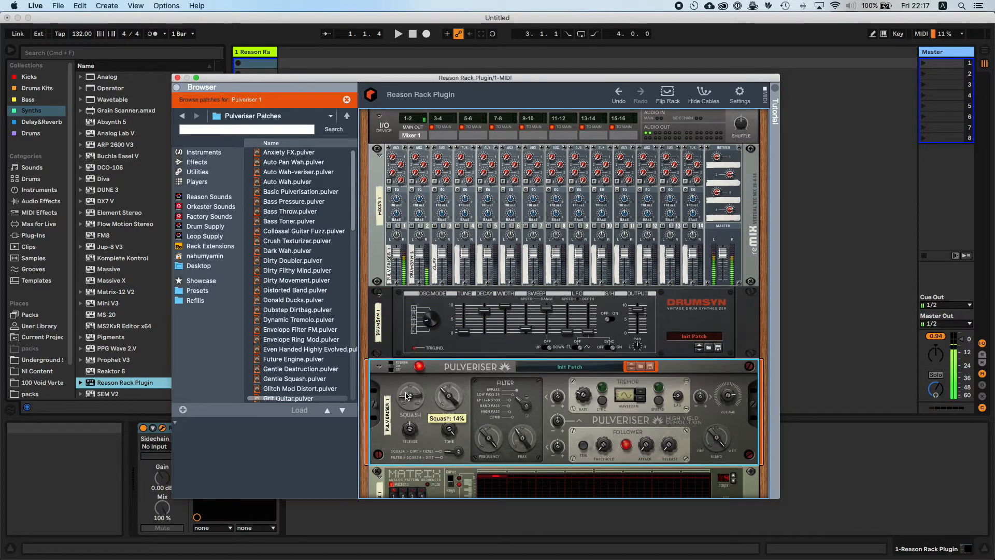
{"action": "left_click_drag", "start_coordinate": [405, 395], "coordinate": [407, 397]}
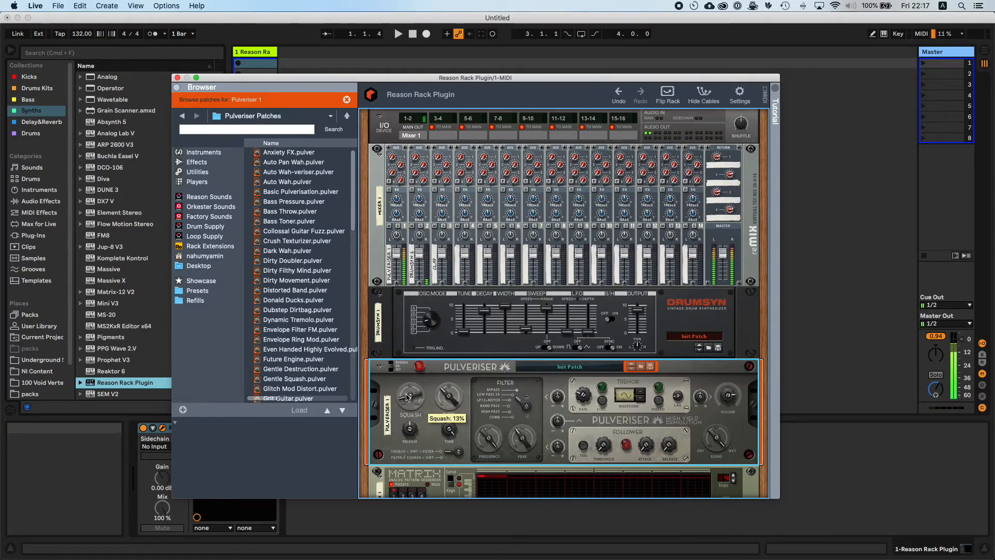
- Fine-tune the first DRUMSYN's Sweep Range and raise its Decay
{"action": "scroll", "coordinate": [584, 269], "scroll_direction": "down", "scroll_amount": 3}
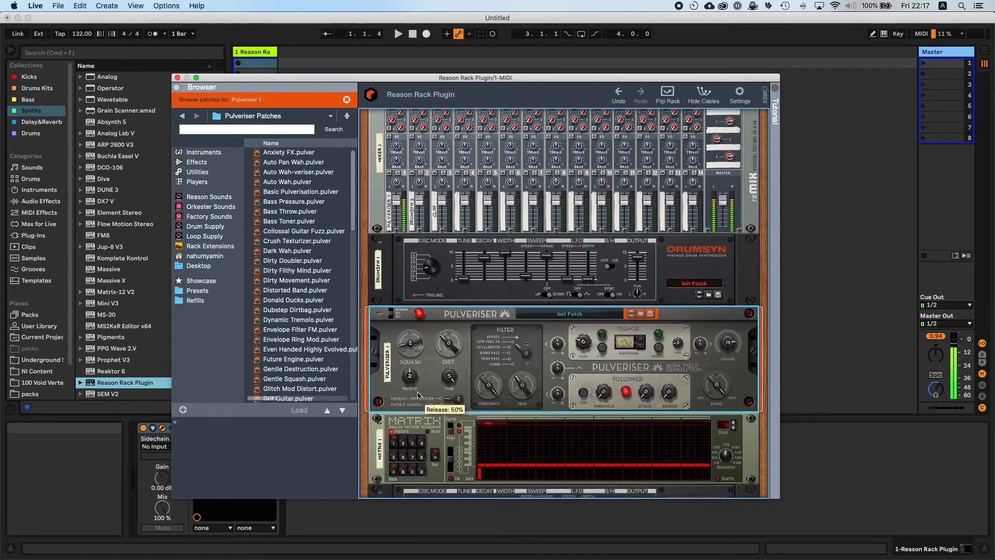
{"action": "mouse_move", "coordinate": [546, 255]}
{"action": "left_mouse_down"}
{"action": "mouse_move", "coordinate": [552, 275]}
{"action": "mouse_move", "coordinate": [553, 258]}
{"action": "left_mouse_up"}
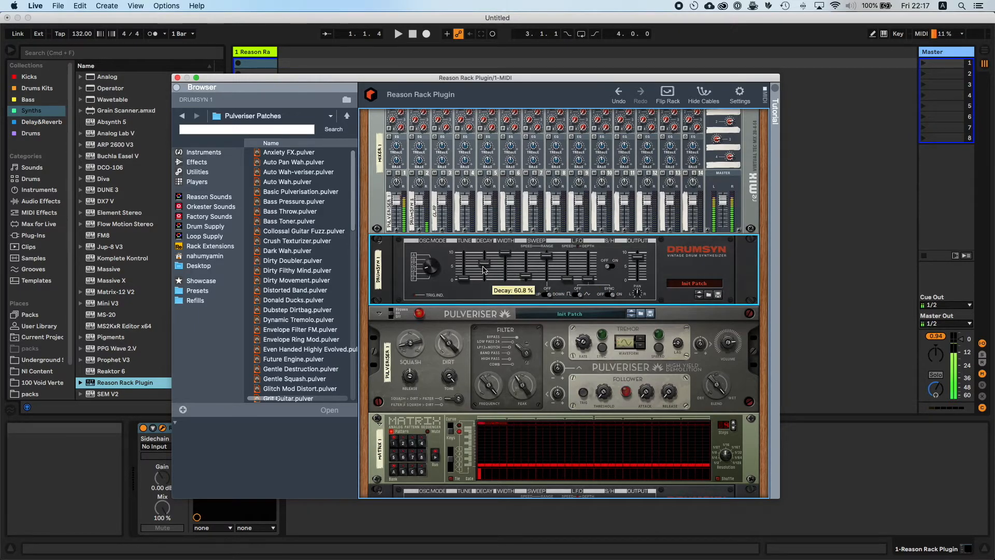
{"action": "left_click_drag", "start_coordinate": [483, 266], "coordinate": [484, 262]}
- Examine the first DRUMSYN's CV inputs and the Pulveriser cabling on the back of the rack
{"action": "key", "text": "Tab"}
{"action": "key", "text": "Tab"}
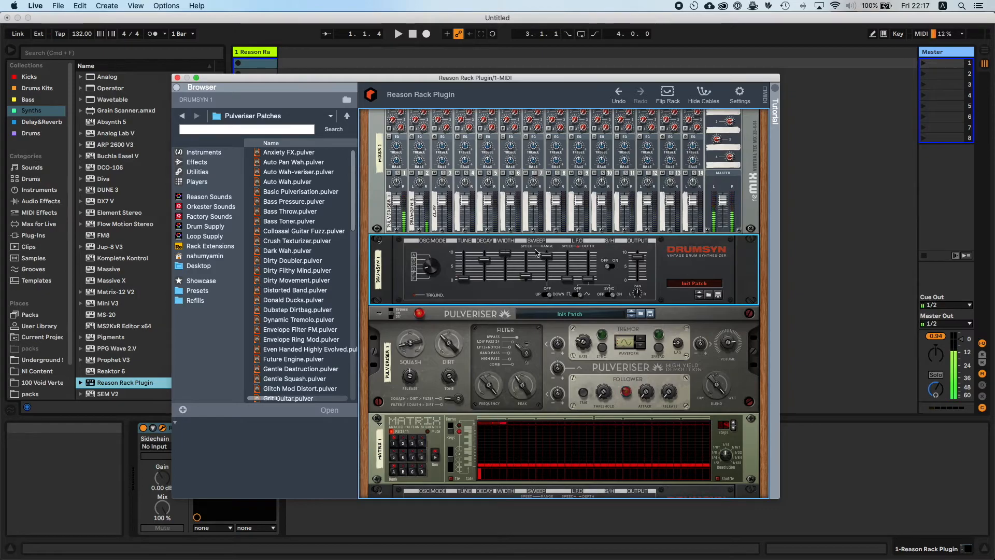
{"action": "key", "text": "Tab"}
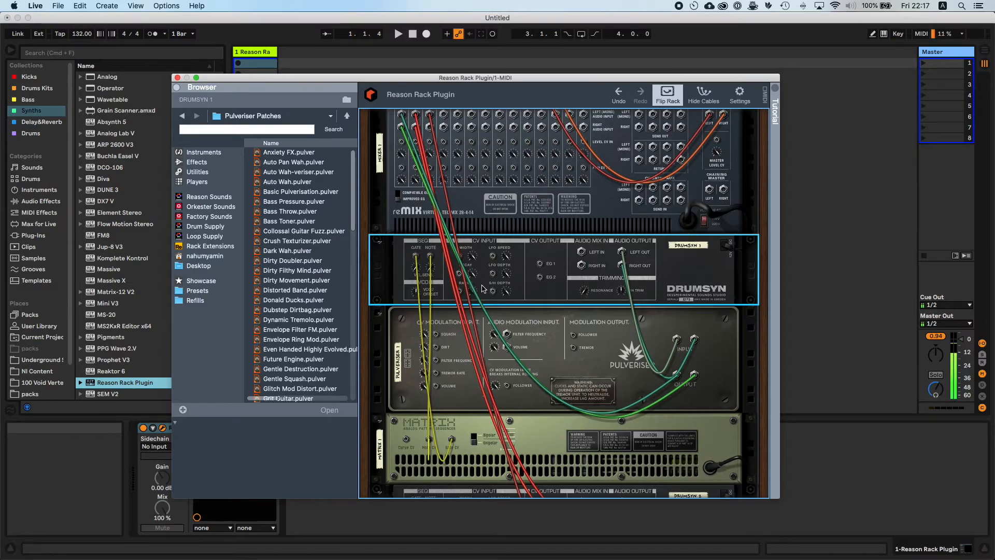
{"action": "key", "text": "Tab"}
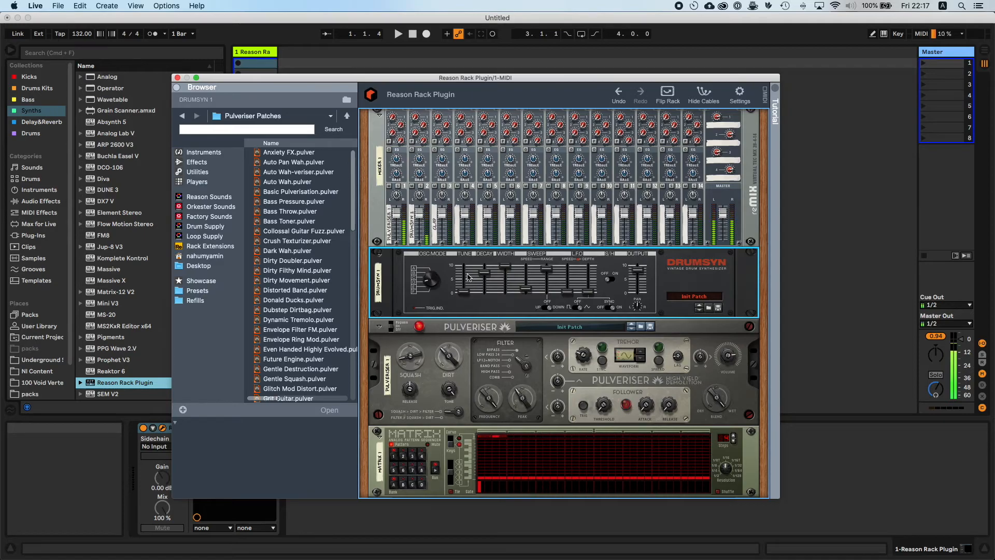
{"action": "key", "text": "Tab"}
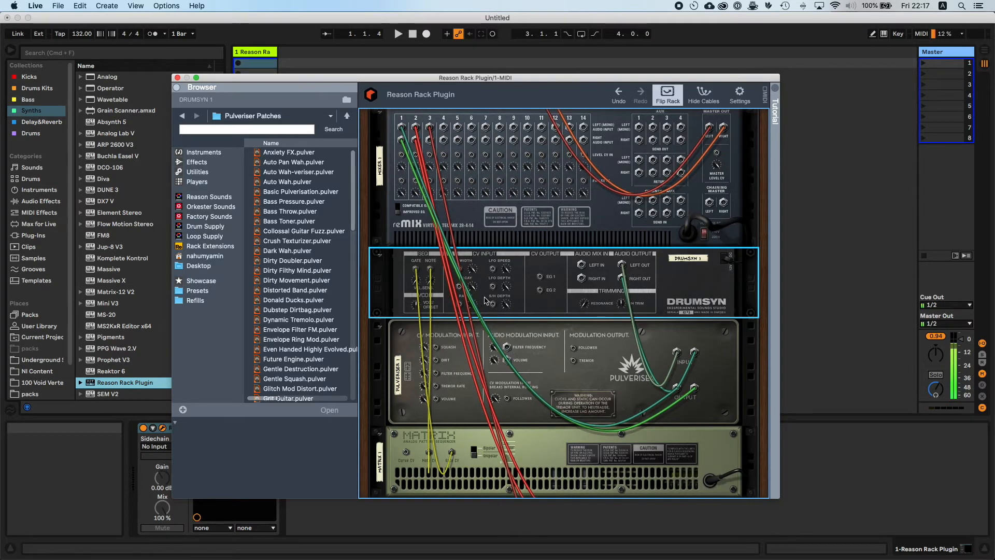
{"action": "key", "text": "Tab"}
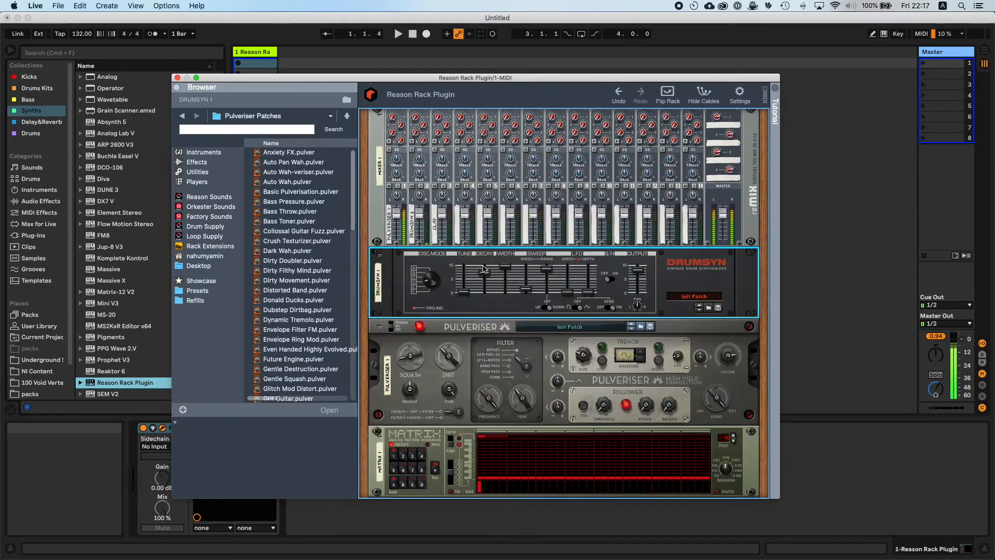
- Add a Pulsar Dual LFO from the Utilities between the first DRUMSYN and the Pulveriser
{"action": "left_click", "coordinate": [197, 173]}
{"action": "left_click", "coordinate": [292, 190]}
{"action": "mouse_move", "coordinate": [291, 190]}
{"action": "left_mouse_down"}
{"action": "mouse_move", "coordinate": [469, 323]}
{"action": "mouse_move", "coordinate": [450, 318]}
{"action": "mouse_move", "coordinate": [450, 425]}
{"action": "mouse_move", "coordinate": [450, 308]}
{"action": "mouse_move", "coordinate": [449, 331]}
{"action": "left_mouse_up"}
- Patch the Pulsar's first LFO 1 CV output into the first DRUMSYN's Decay CV input
{"action": "key", "text": "Tab"}
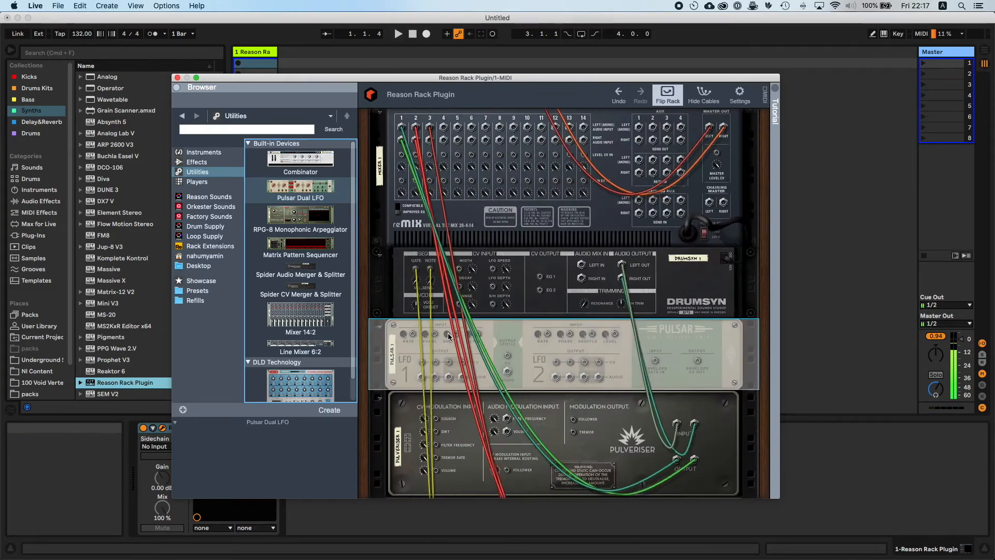
{"action": "left_click_drag", "start_coordinate": [421, 362], "coordinate": [463, 297]}
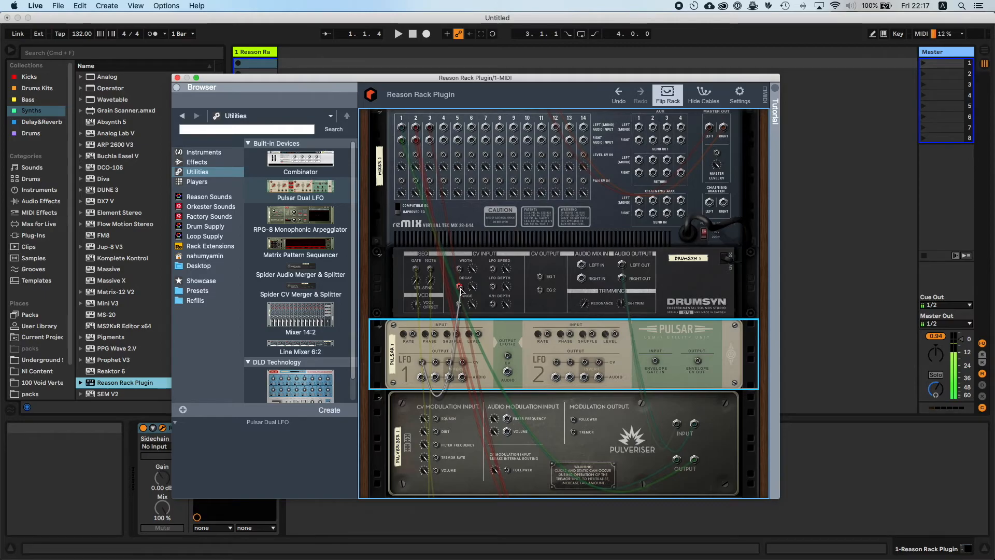
{"action": "left_click_drag", "start_coordinate": [460, 290], "coordinate": [460, 289]}
{"action": "key", "text": "Tab"}
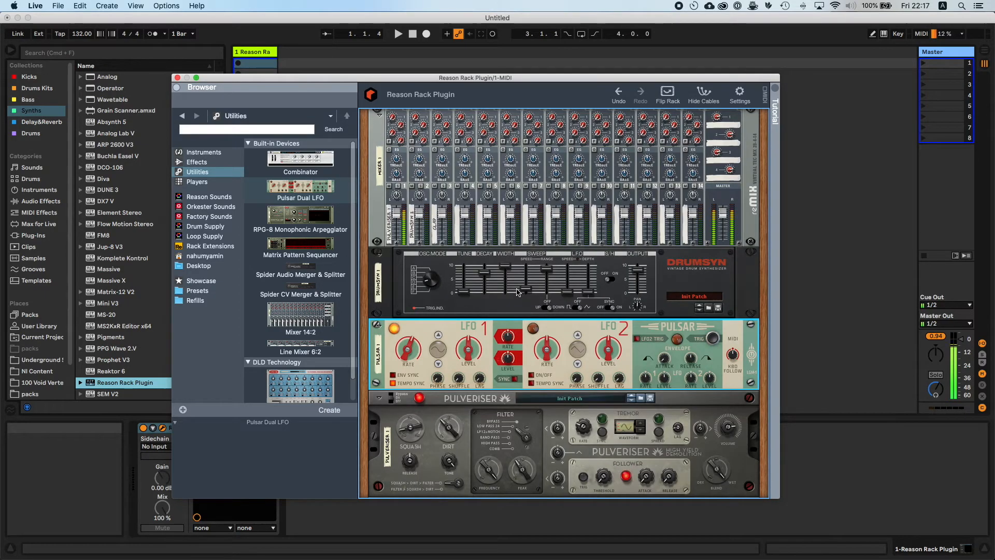
- Set the Pulsar's LFO 1 Level to 100% and the first DRUMSYN's Decay to about 94%
{"action": "left_click_drag", "start_coordinate": [473, 354], "coordinate": [475, 339]}
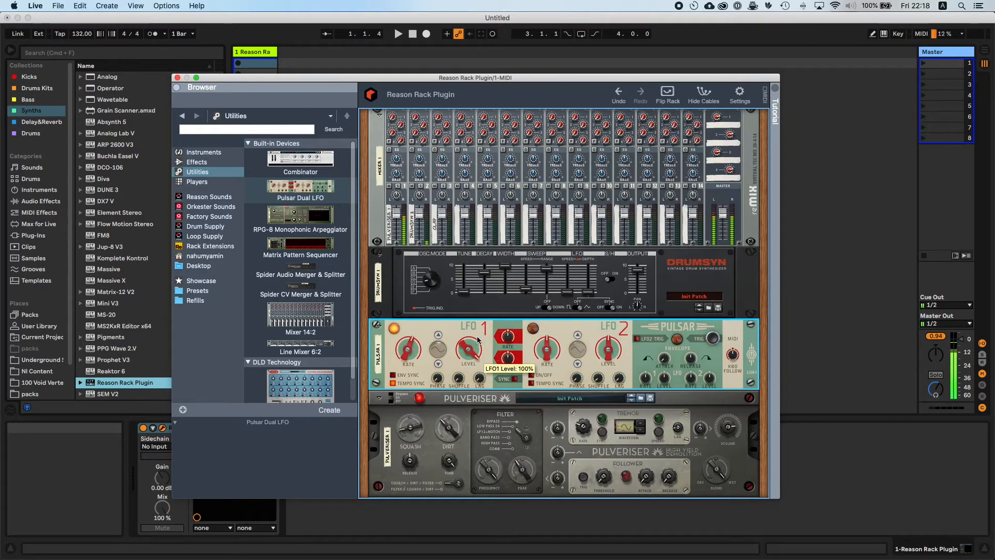
{"action": "left_click_drag", "start_coordinate": [485, 272], "coordinate": [486, 283]}
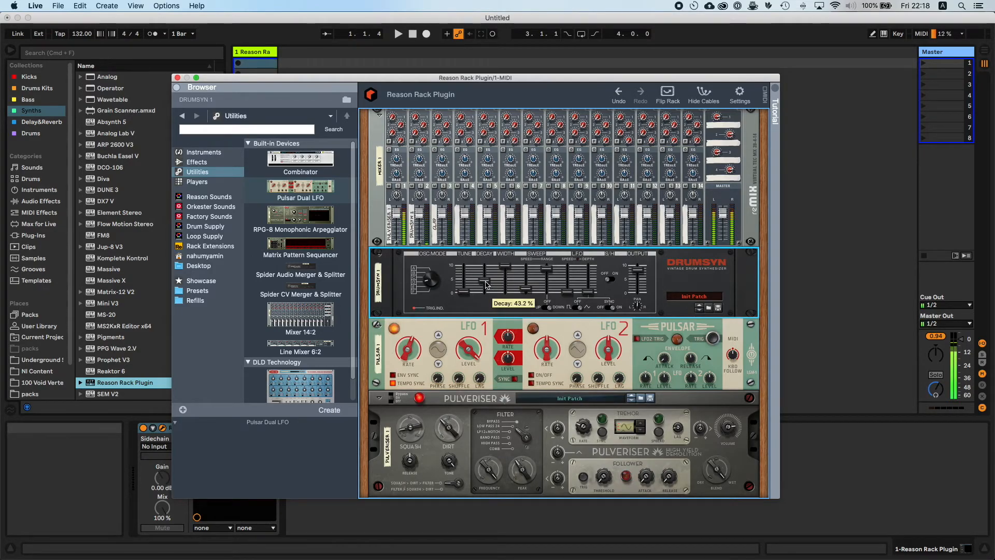
{"action": "left_click_drag", "start_coordinate": [486, 282], "coordinate": [486, 270]}
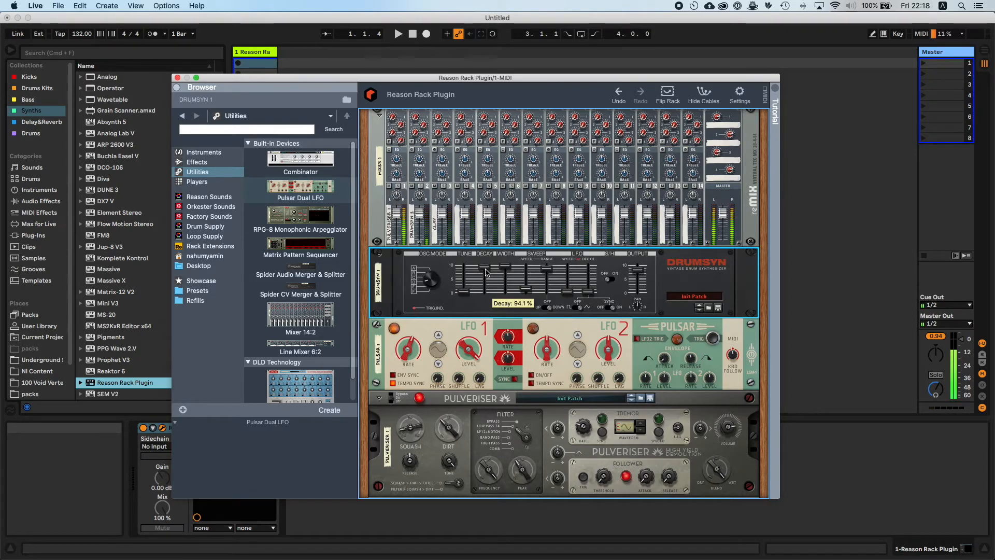
- Lower the first DRUMSYN's Decay to about 84% and remove the Pulsar Dual LFO from the rack
{"action": "left_click_drag", "start_coordinate": [468, 292], "coordinate": [469, 295]}
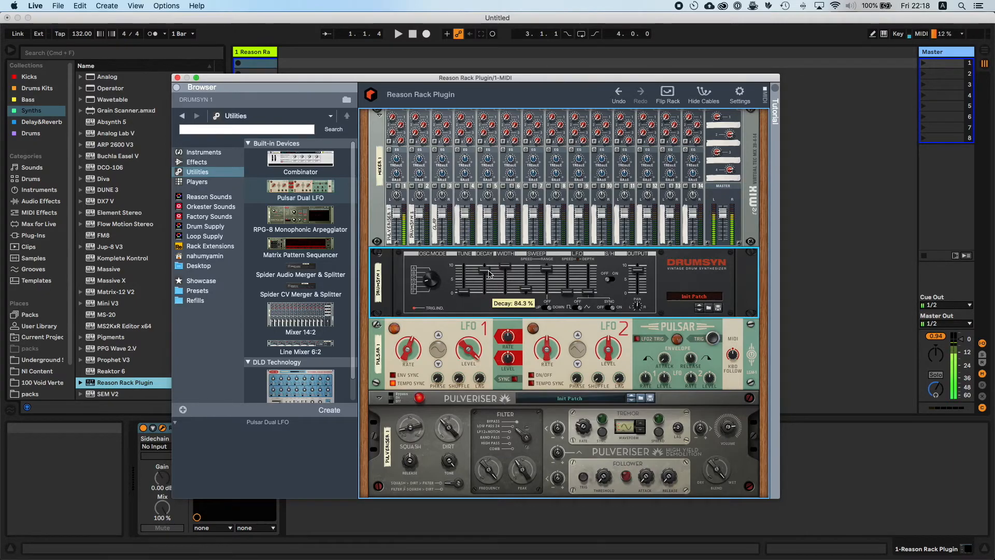
{"action": "mouse_move", "coordinate": [489, 278]}
{"action": "left_mouse_down"}
{"action": "mouse_move", "coordinate": [488, 291]}
{"action": "mouse_move", "coordinate": [489, 274]}
{"action": "left_mouse_up"}
{"action": "left_click", "coordinate": [460, 329]}
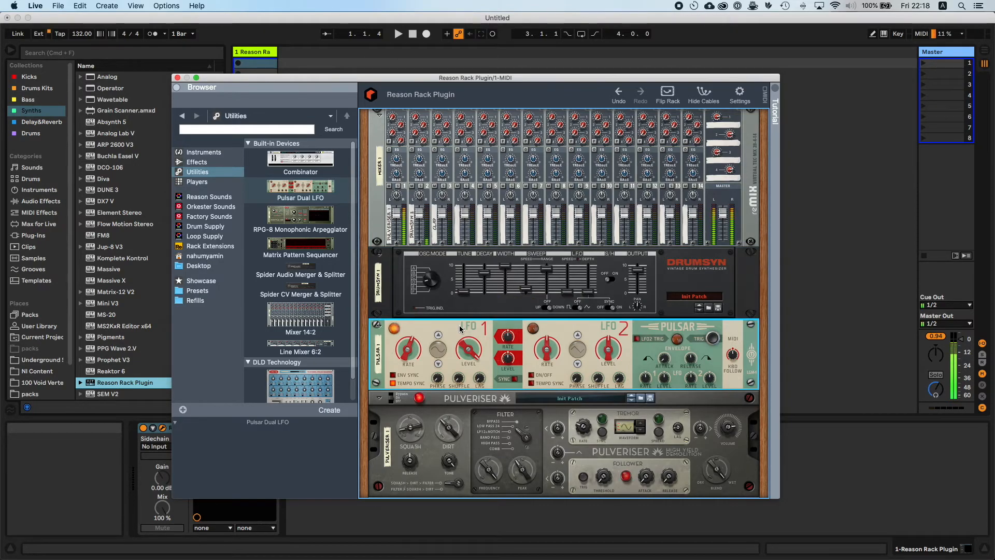
{"action": "key", "text": "Delete"}
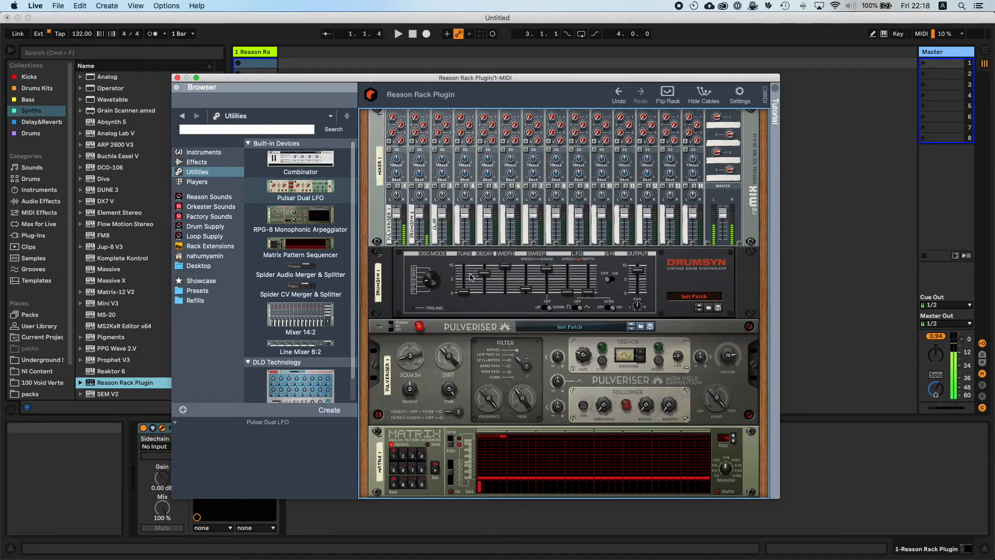
- Vary the first DRUMSYN's Decay by hand, bringing it down as far as about 65%
{"action": "mouse_move", "coordinate": [484, 277]}
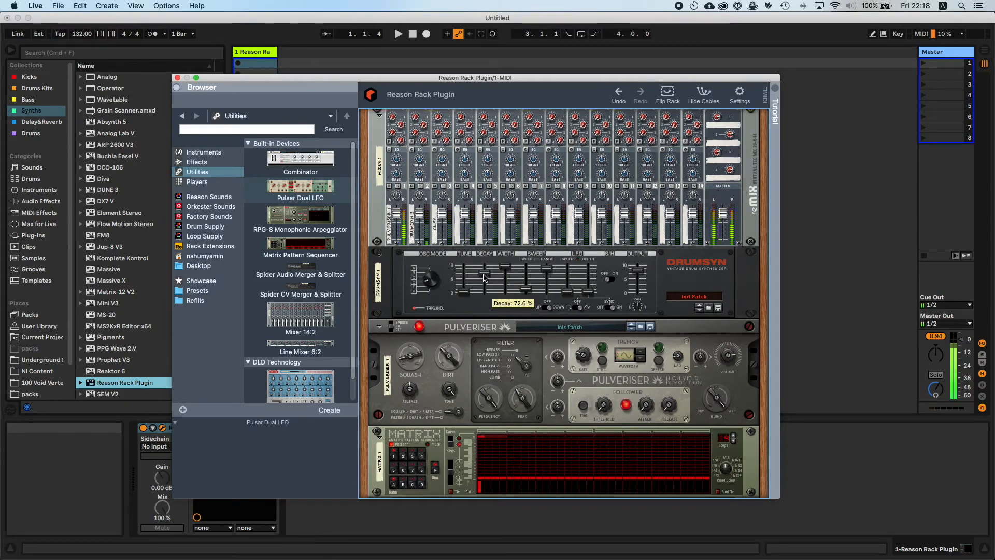
{"action": "left_click_drag", "start_coordinate": [484, 277], "coordinate": [486, 276]}
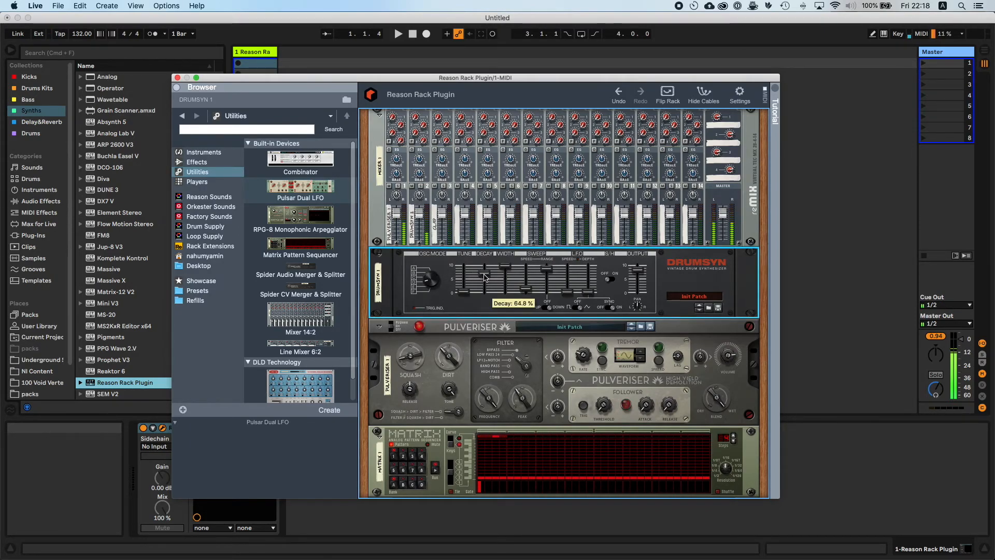
{"action": "mouse_move", "coordinate": [503, 269]}
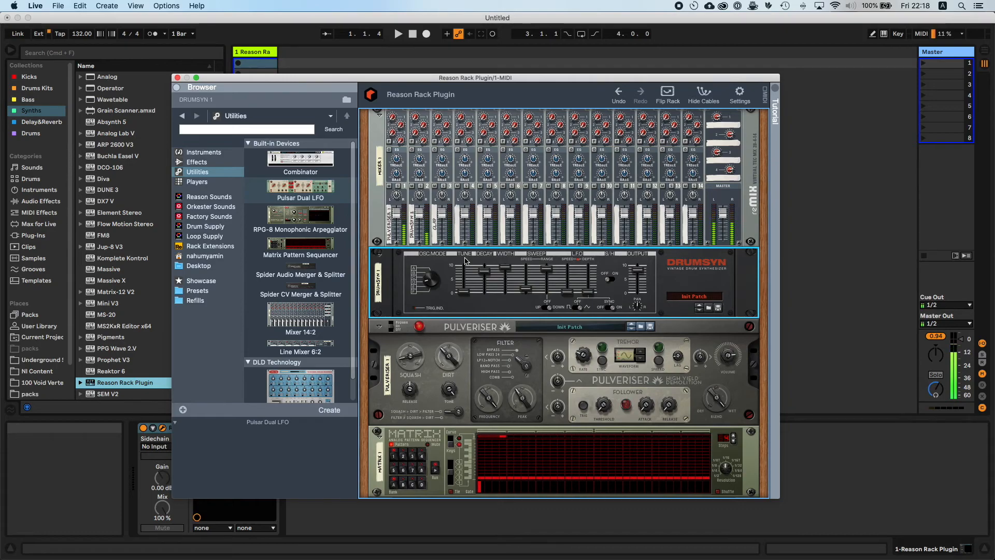
- Review the rack from the mixer down to the SubTractor, and lower the first DRUMSYN's Decay
{"action": "scroll", "coordinate": [466, 263], "scroll_direction": "up", "scroll_amount": 1}
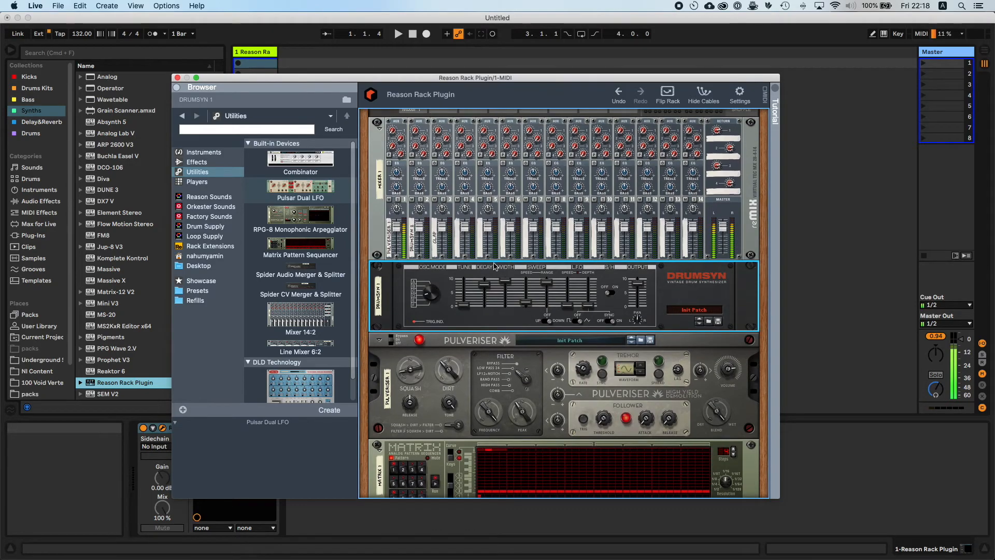
{"action": "scroll", "coordinate": [495, 265], "scroll_direction": "up", "scroll_amount": 2}
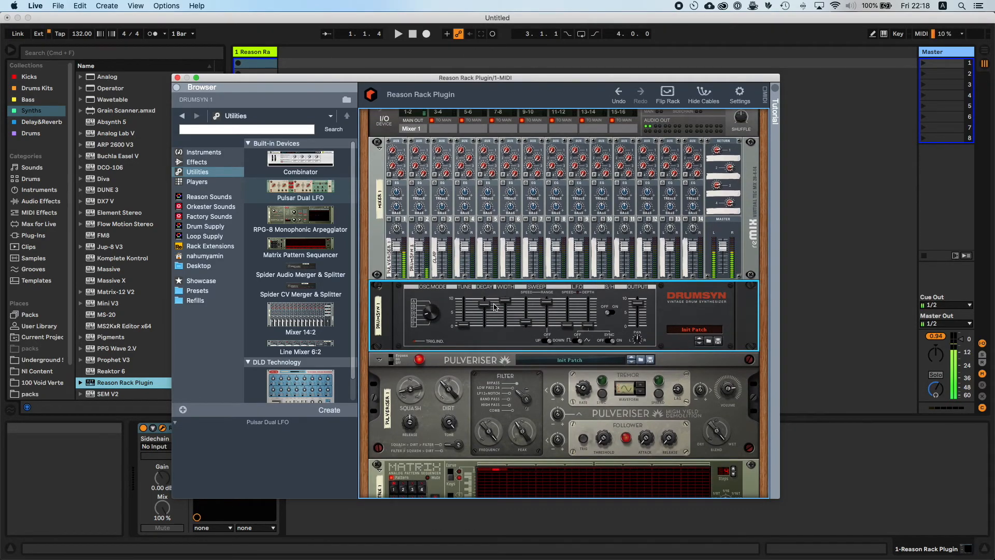
{"action": "scroll", "coordinate": [494, 307], "scroll_direction": "down", "scroll_amount": 1}
{"action": "scroll", "coordinate": [499, 307], "scroll_direction": "down", "scroll_amount": 1}
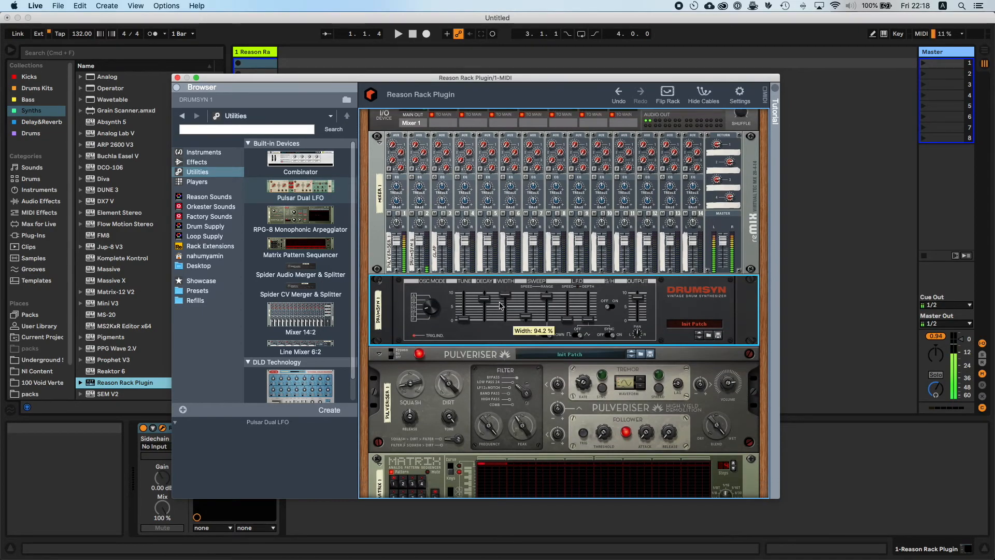
{"action": "scroll", "coordinate": [501, 306], "scroll_direction": "down", "scroll_amount": 15}
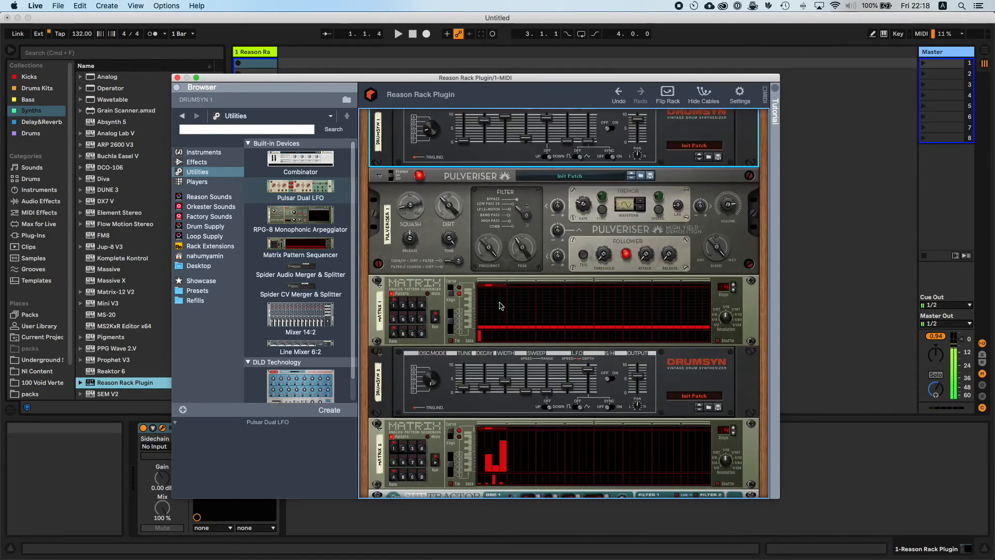
{"action": "scroll", "coordinate": [501, 311], "scroll_direction": "down", "scroll_amount": 1}
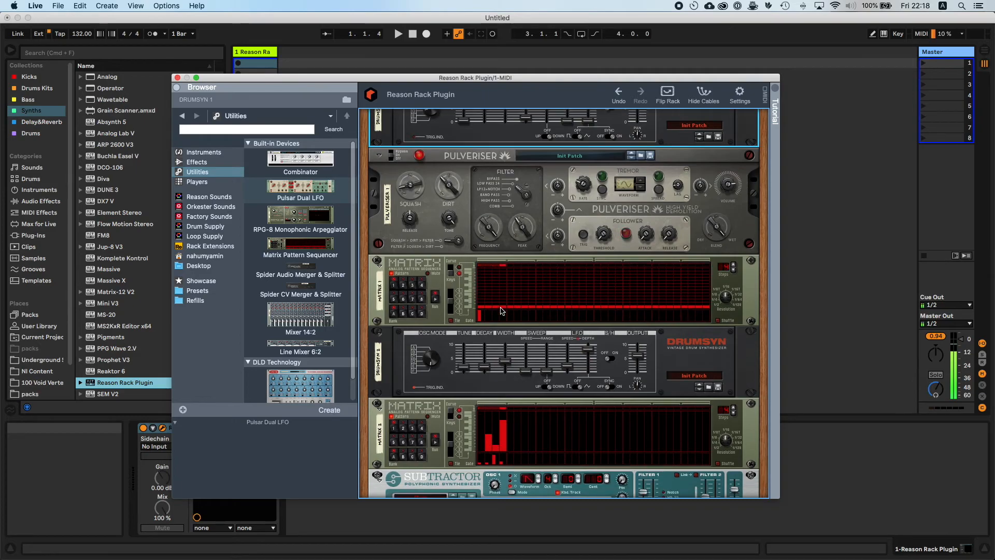
{"action": "scroll", "coordinate": [500, 311], "scroll_direction": "up", "scroll_amount": 10}
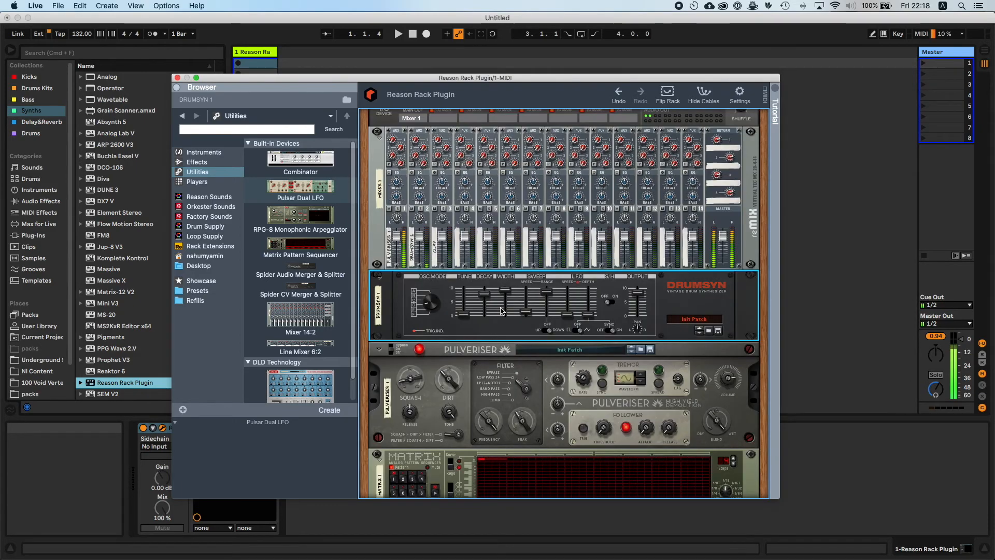
{"action": "left_click_drag", "start_coordinate": [484, 285], "coordinate": [484, 299]}
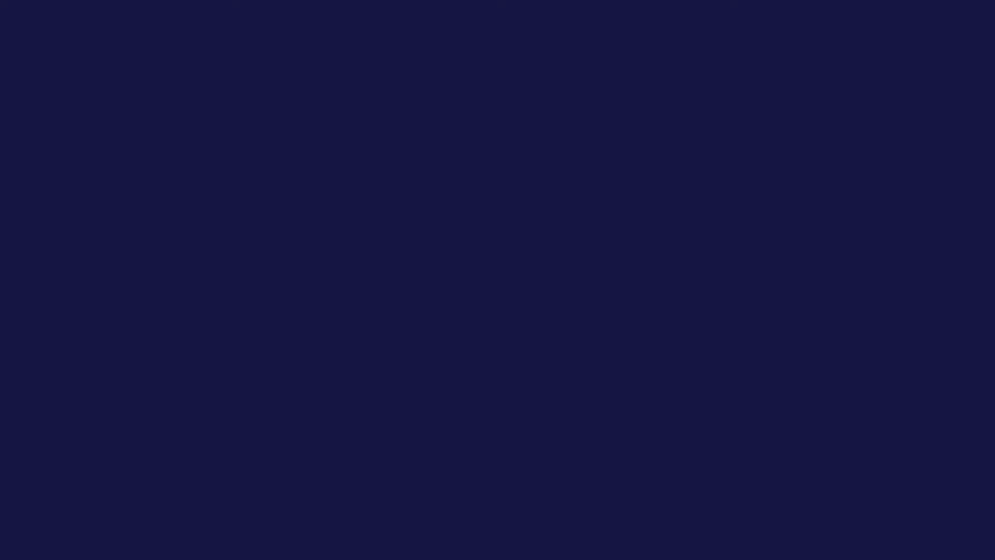